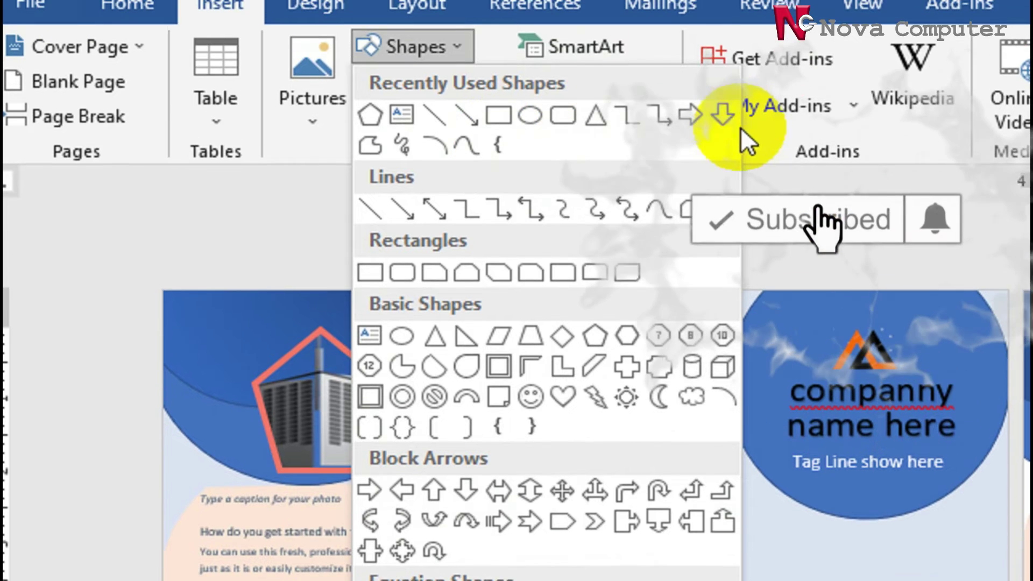
Step: Draw a rectangle with snipped diagonal corners across the lower area of the second page's two blank panels, making it slightly taller
{"action": "left_click", "coordinate": [508, 278]}
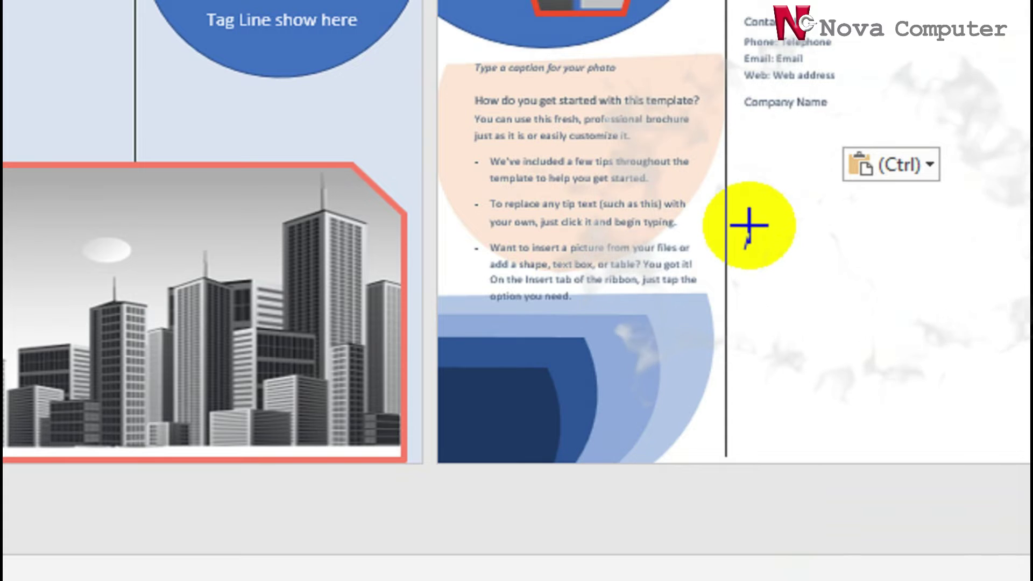
{"action": "left_click_drag", "start_coordinate": [750, 225], "coordinate": [1032, 454]}
{"action": "left_click_drag", "start_coordinate": [820, 436], "coordinate": [844, 435]}
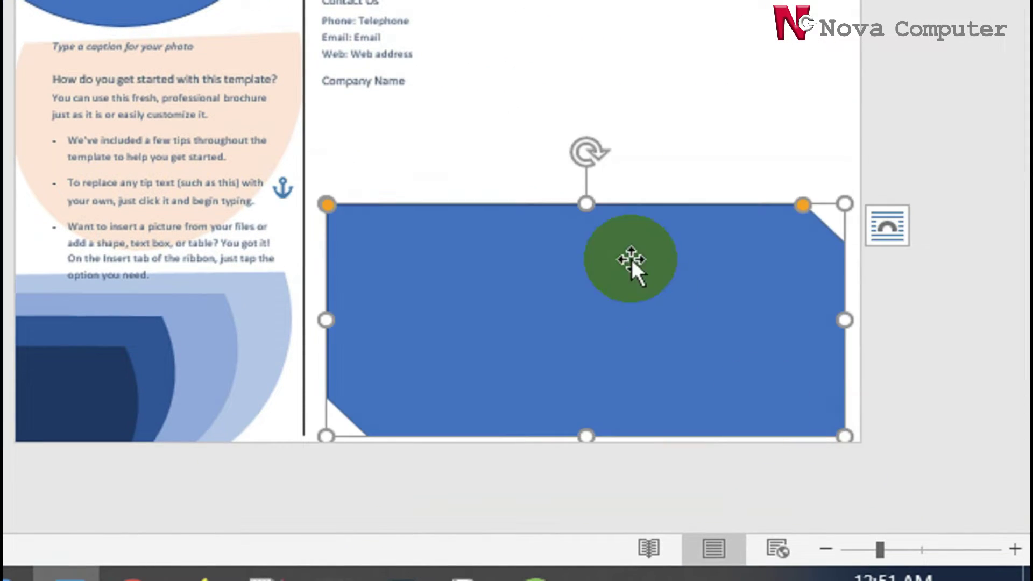
{"action": "left_click_drag", "start_coordinate": [587, 204], "coordinate": [580, 149]}
{"action": "left_click_drag", "start_coordinate": [598, 309], "coordinate": [584, 283]}
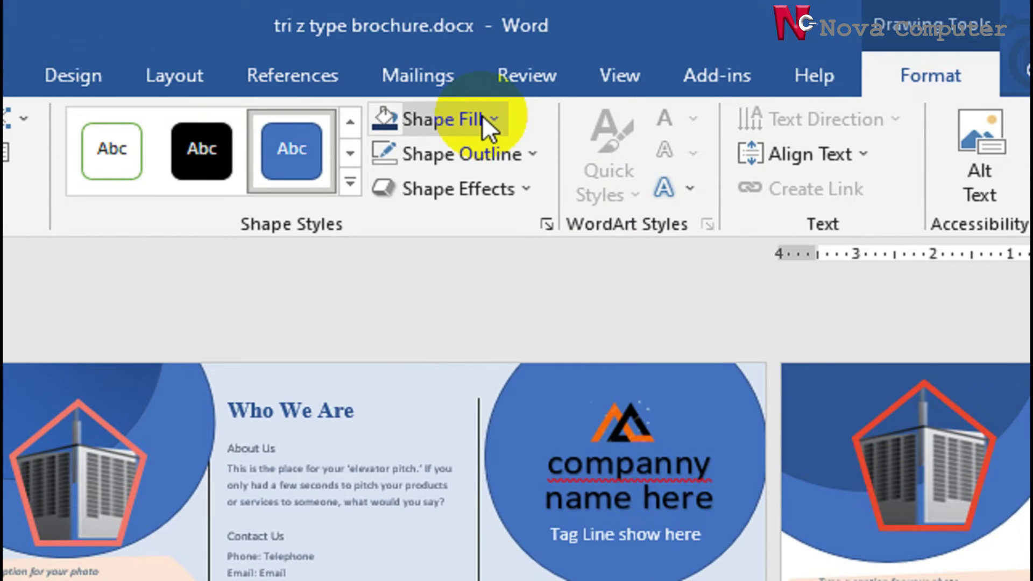
Step: Fill the snipped-corner rectangle with the black-and-white city skyline picture from a file
{"action": "left_click", "coordinate": [483, 115]}
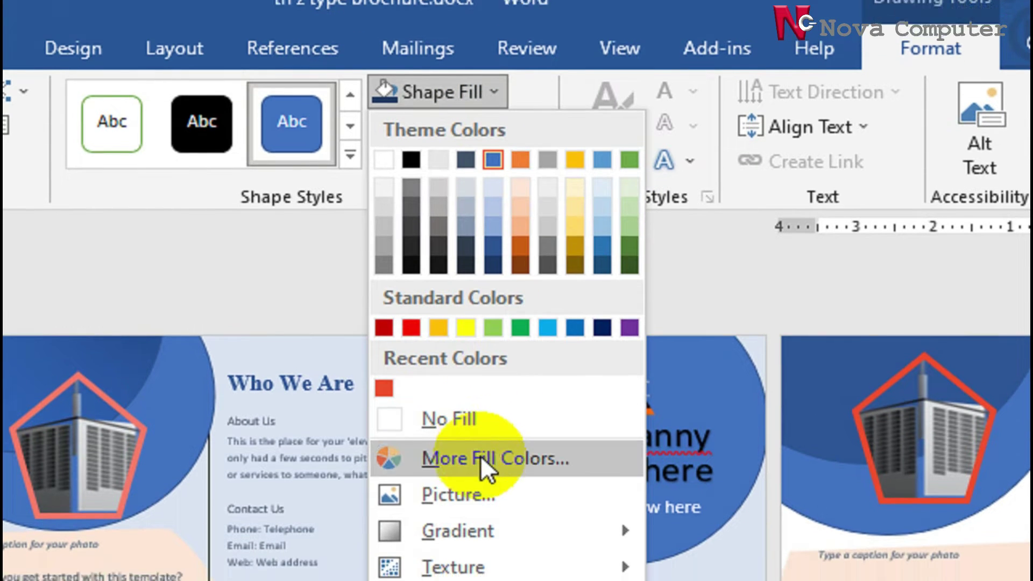
{"action": "left_click", "coordinate": [484, 523]}
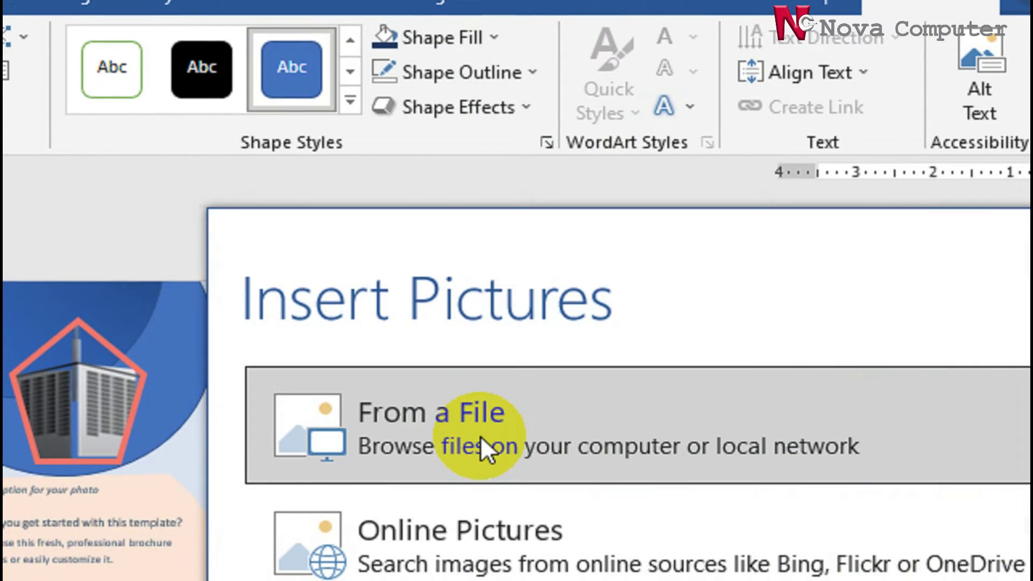
{"action": "left_click", "coordinate": [480, 436]}
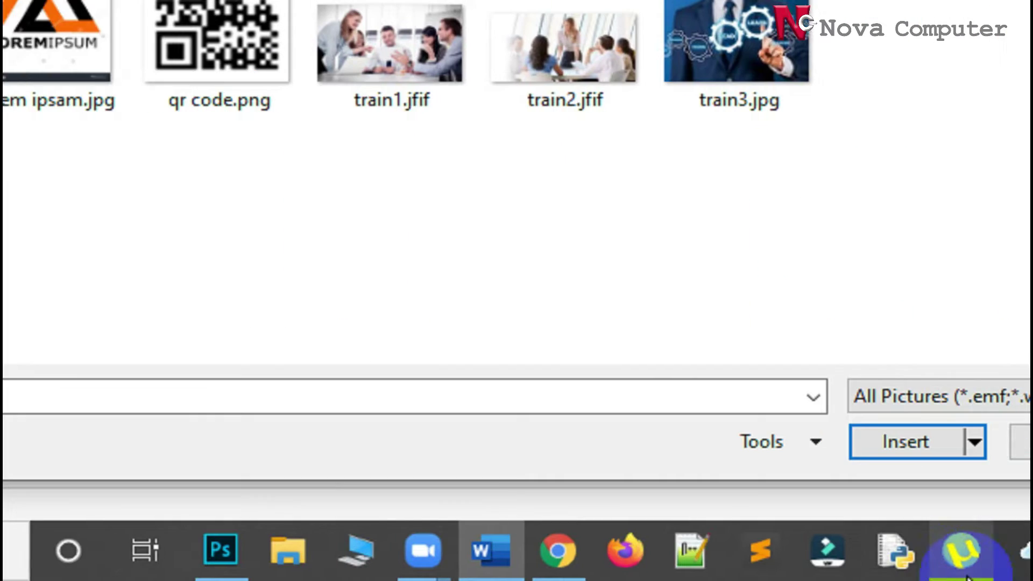
{"action": "left_click", "coordinate": [773, 434]}
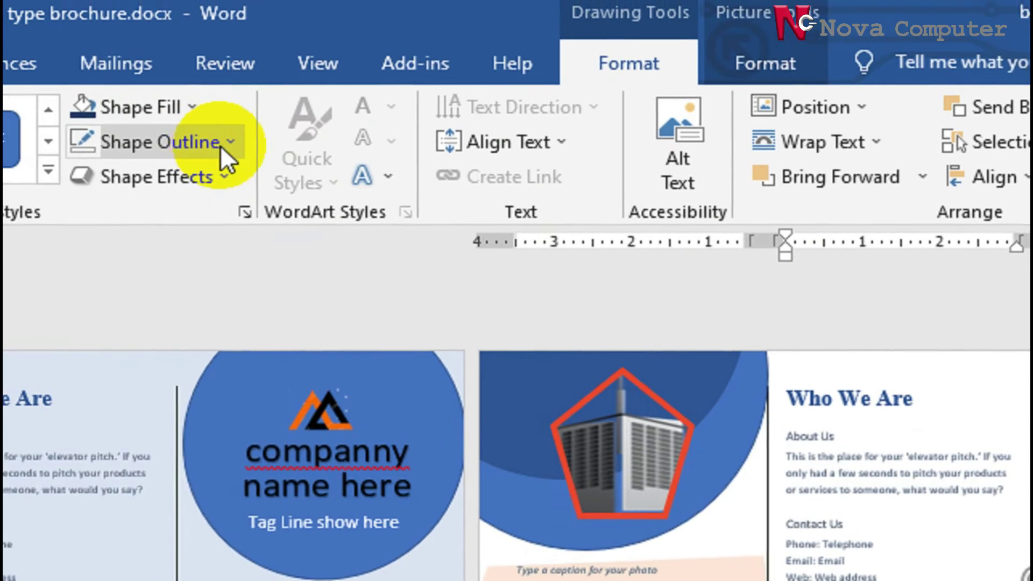
Step: Give the skyline shape an outline in the recent orange-red colour with a 4½ pt weight
{"action": "left_click", "coordinate": [224, 143]}
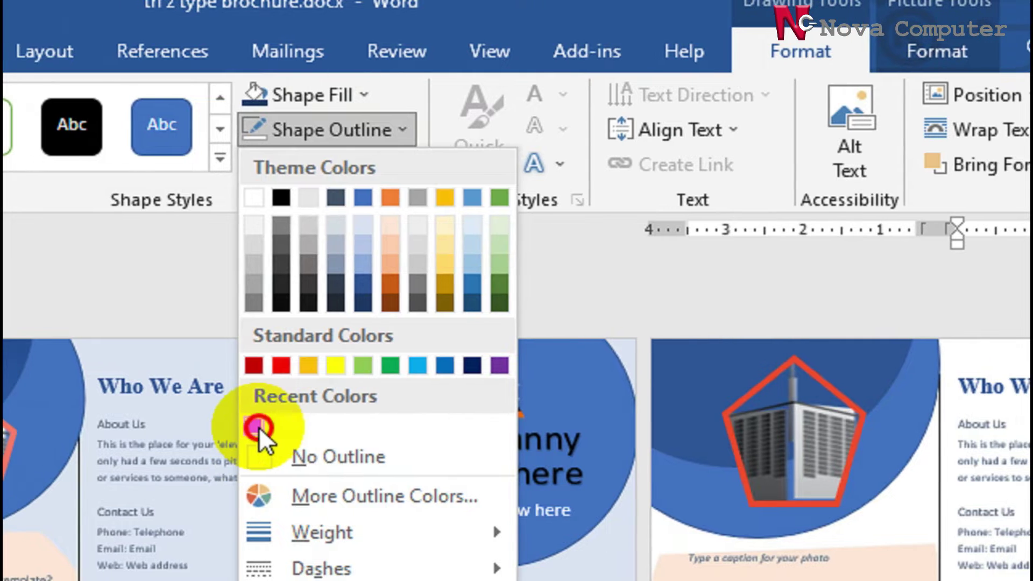
{"action": "left_click", "coordinate": [259, 427]}
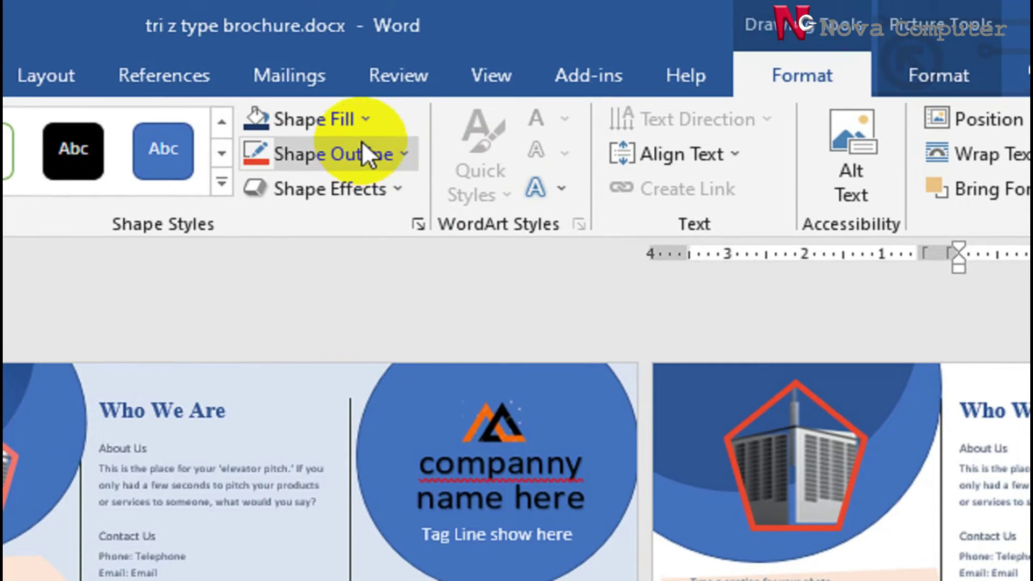
{"action": "left_click", "coordinate": [398, 155]}
{"action": "mouse_move", "coordinate": [357, 565]}
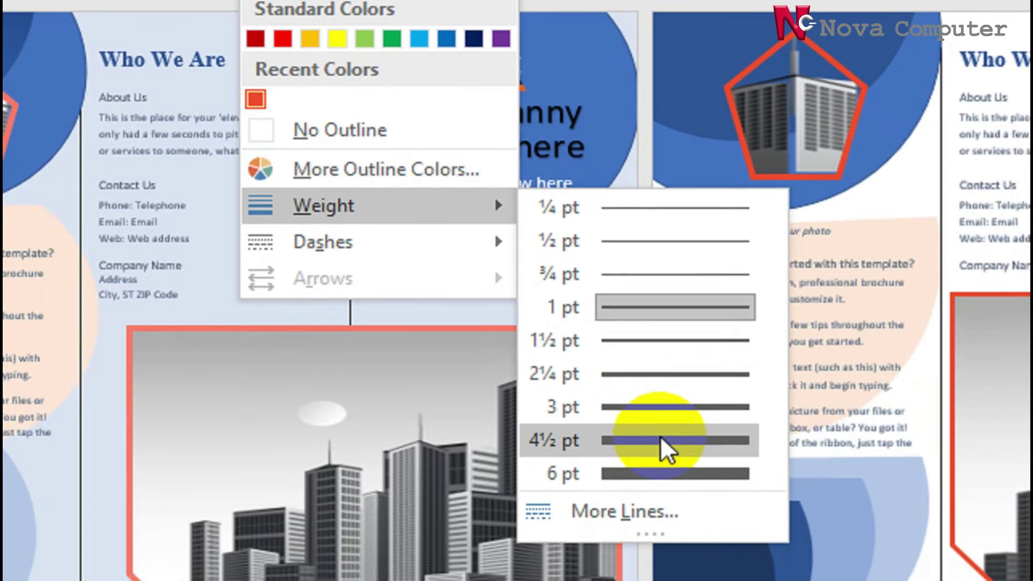
{"action": "left_click", "coordinate": [660, 439]}
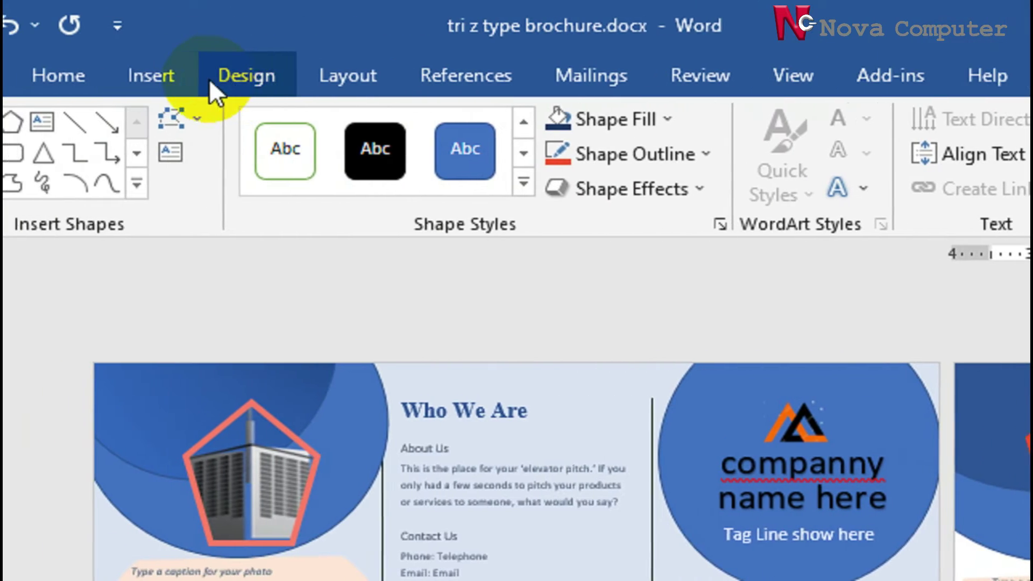
{"action": "left_click", "coordinate": [237, 74]}
{"action": "left_click", "coordinate": [389, 124]}
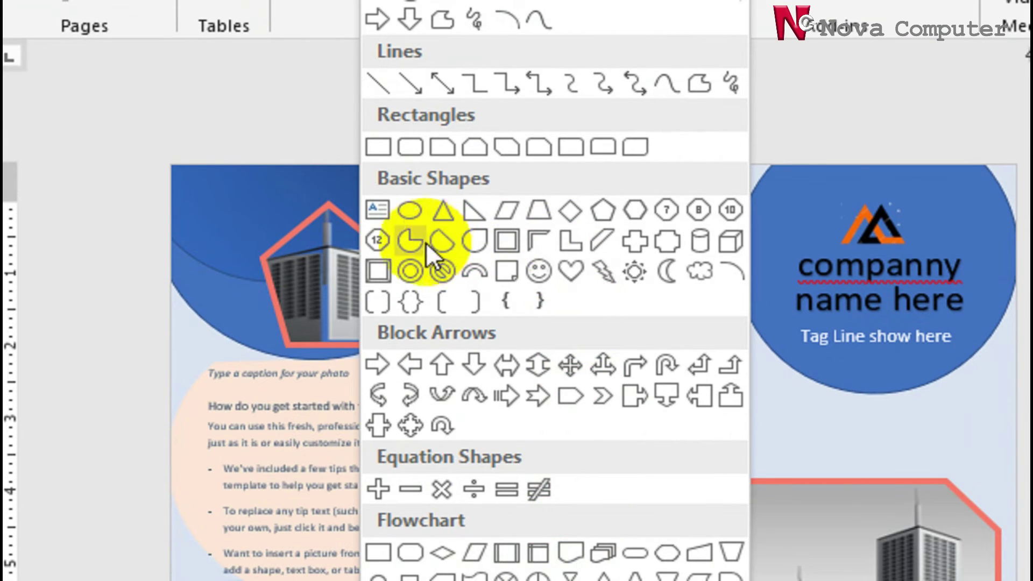
{"action": "left_click", "coordinate": [444, 242]}
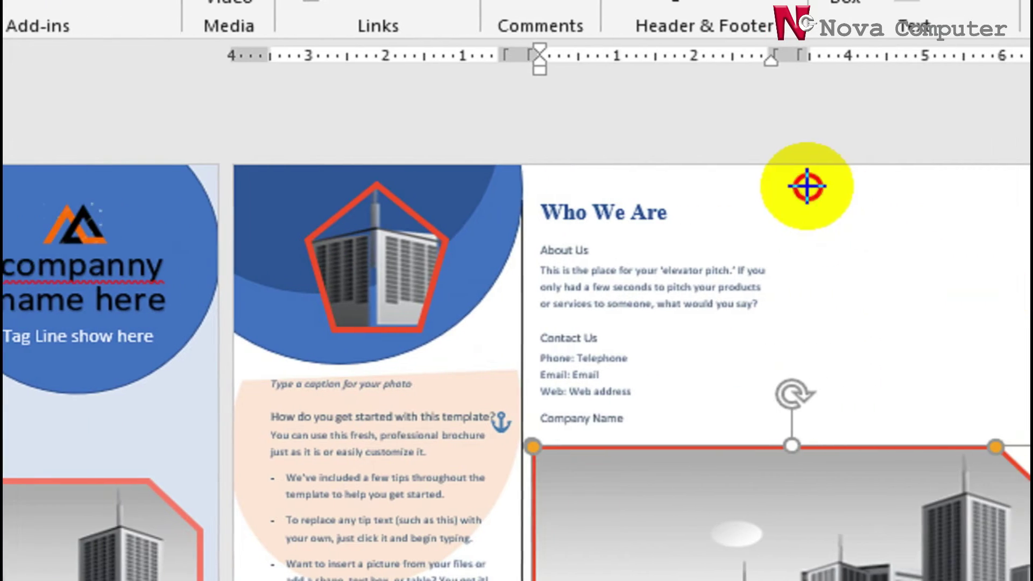
{"action": "mouse_move", "coordinate": [807, 185]}
{"action": "left_mouse_down"}
{"action": "mouse_move", "coordinate": [819, 371]}
{"action": "mouse_move", "coordinate": [965, 421]}
{"action": "left_mouse_up"}
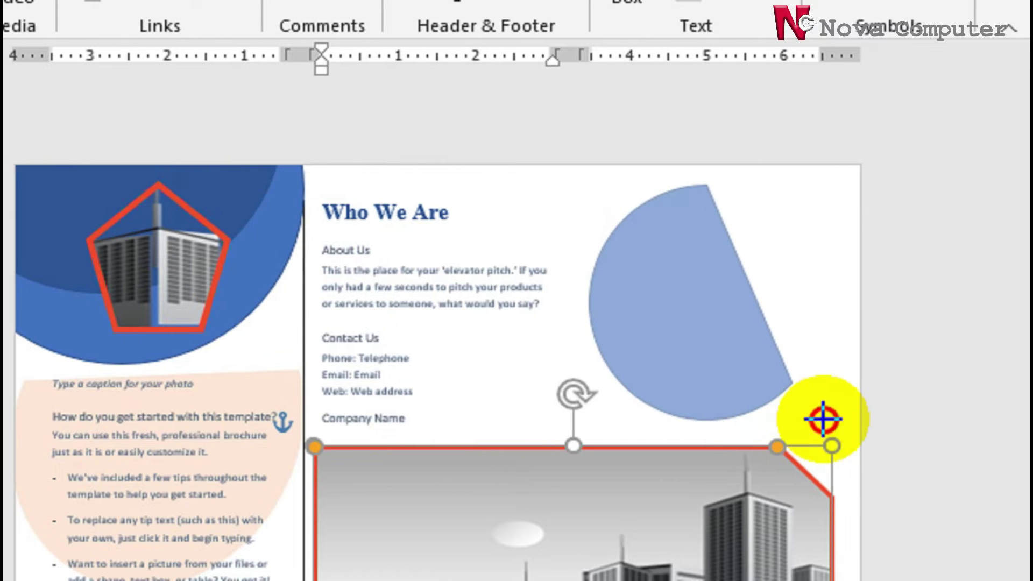
{"action": "left_click_drag", "start_coordinate": [823, 419], "coordinate": [824, 419]}
{"action": "left_click_drag", "start_coordinate": [713, 295], "coordinate": [707, 415]}
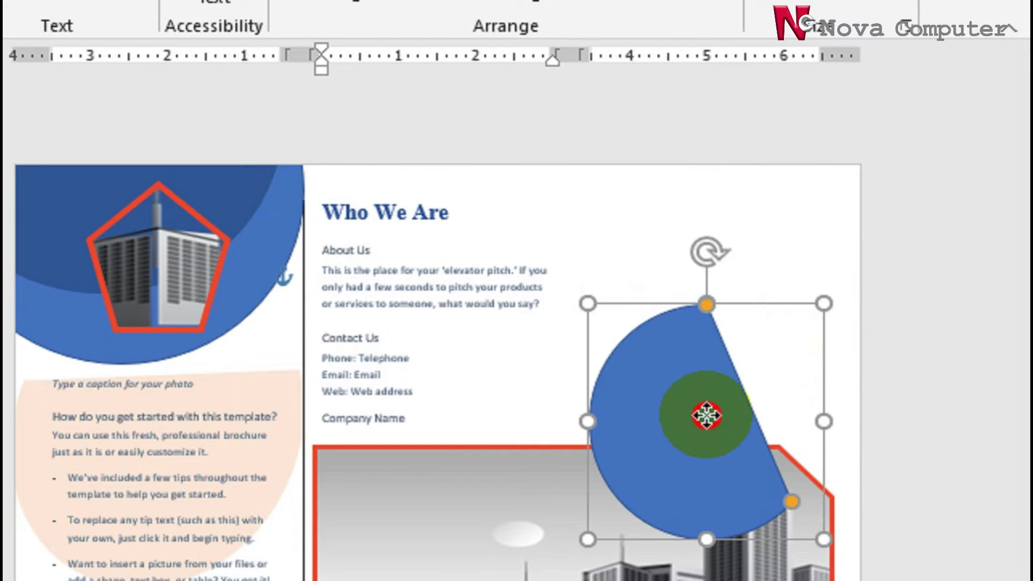
{"action": "left_click_drag", "start_coordinate": [708, 251], "coordinate": [430, 312]}
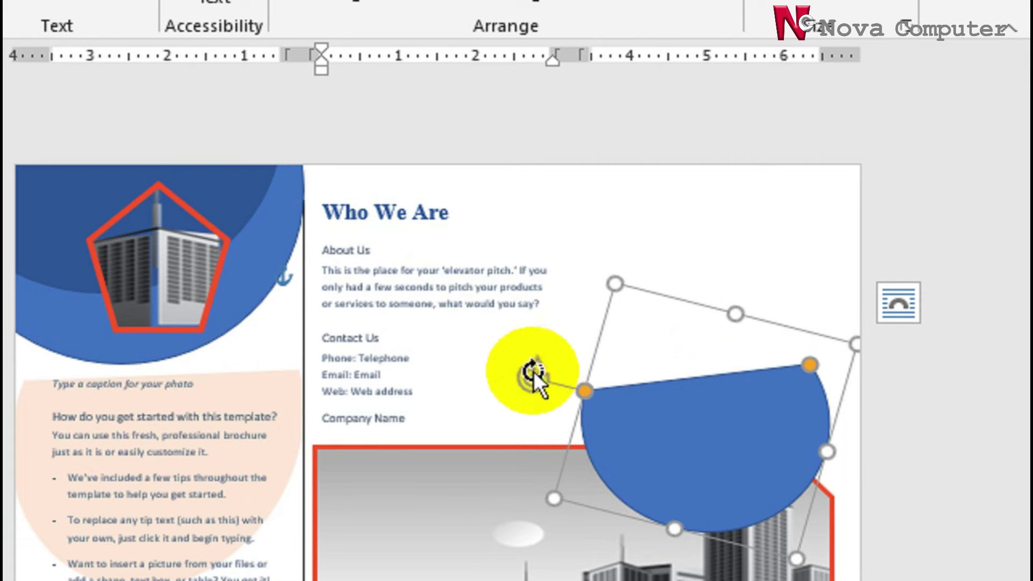
{"action": "left_click_drag", "start_coordinate": [535, 369], "coordinate": [536, 351]}
{"action": "left_click_drag", "start_coordinate": [726, 444], "coordinate": [718, 214]}
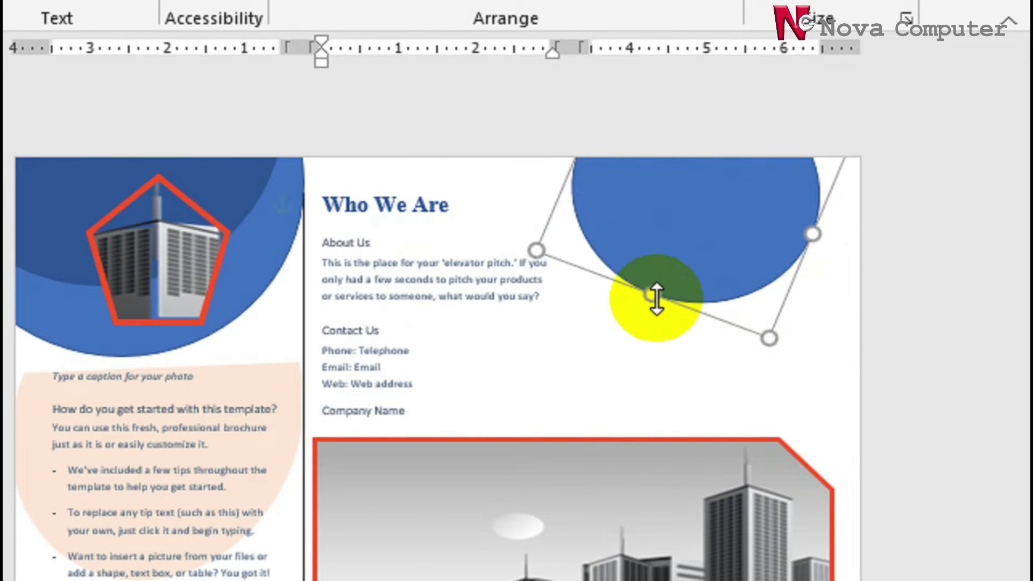
{"action": "left_click_drag", "start_coordinate": [655, 297], "coordinate": [634, 381]}
{"action": "key", "text": "ctrl+z"}
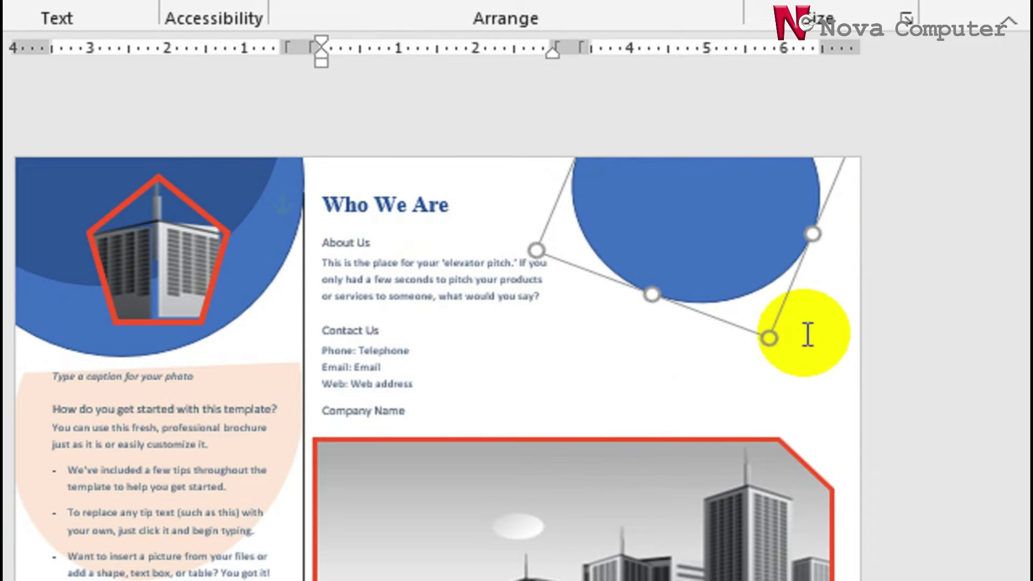
{"action": "left_click_drag", "start_coordinate": [771, 333], "coordinate": [814, 410]}
{"action": "key", "text": "Delete"}
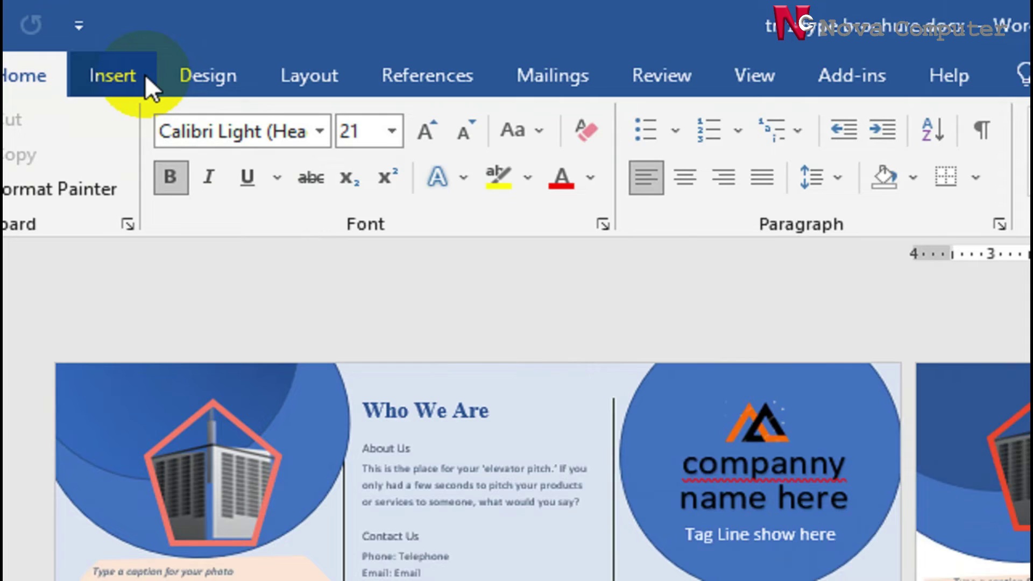
Step: Draw a large blue oval above the skyline picture in the second page's last panel and move it up past the page's upper edge
{"action": "left_click", "coordinate": [144, 75]}
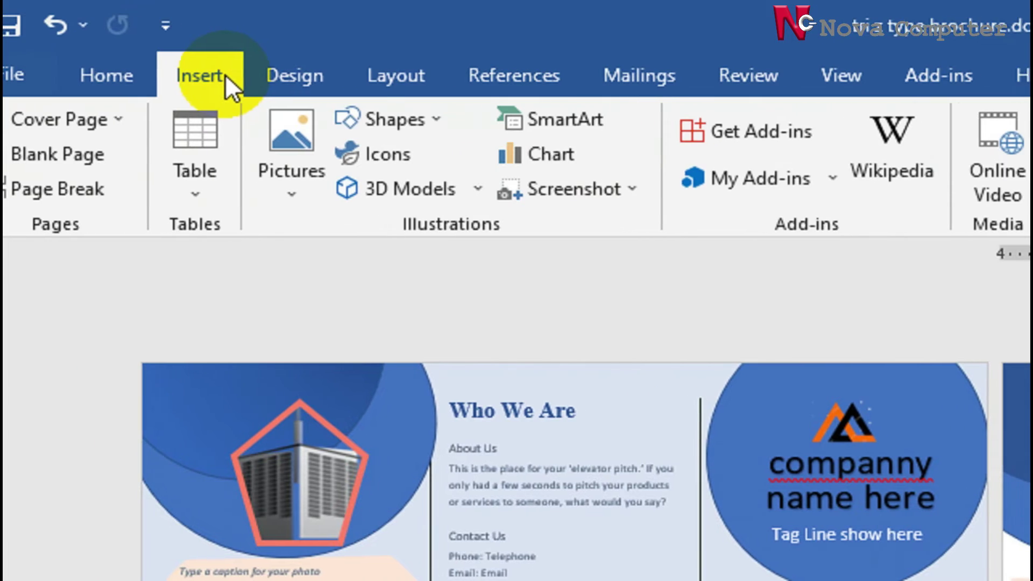
{"action": "left_click", "coordinate": [434, 117]}
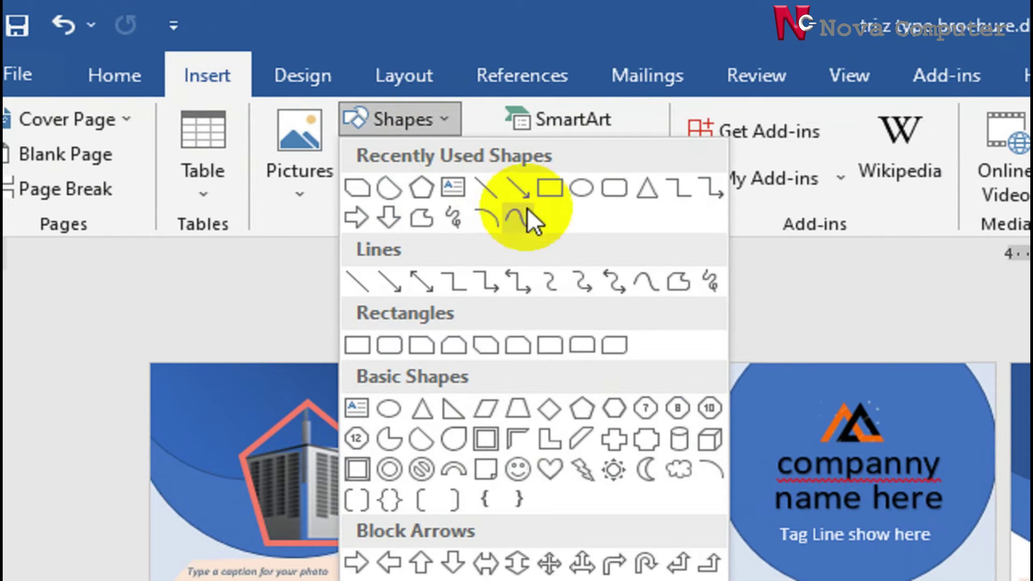
{"action": "left_click", "coordinate": [573, 189]}
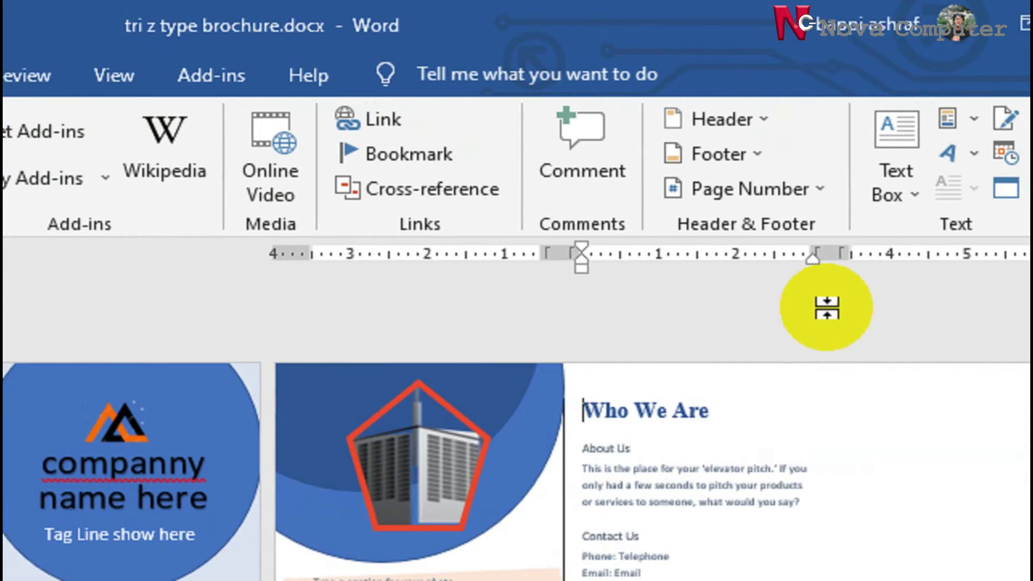
{"action": "left_click_drag", "start_coordinate": [787, 378], "coordinate": [1032, 580]}
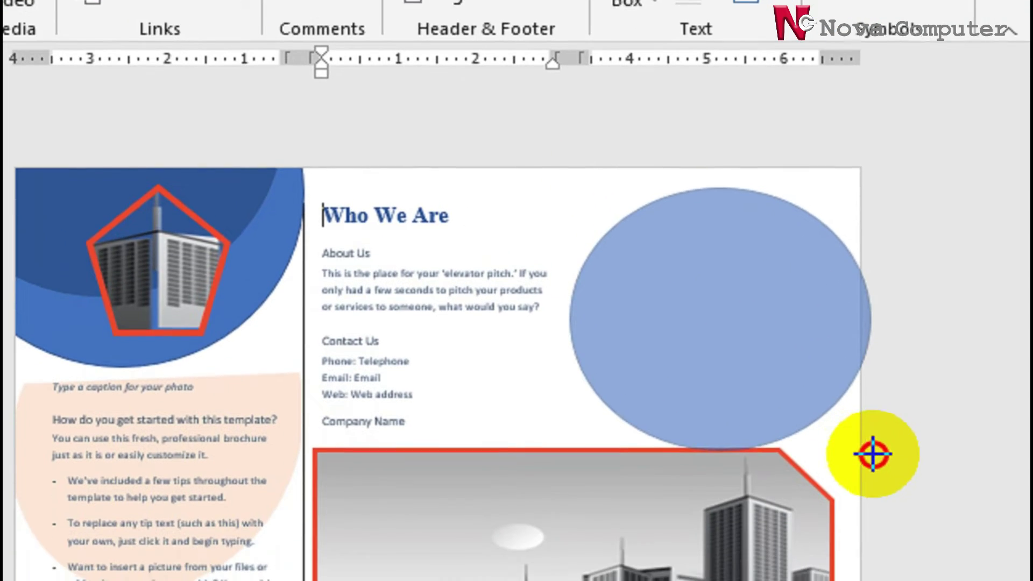
{"action": "mouse_move", "coordinate": [873, 455]}
{"action": "left_mouse_down"}
{"action": "mouse_move", "coordinate": [875, 469]}
{"action": "mouse_move", "coordinate": [874, 435]}
{"action": "left_mouse_up"}
{"action": "left_click_drag", "start_coordinate": [784, 357], "coordinate": [763, 280]}
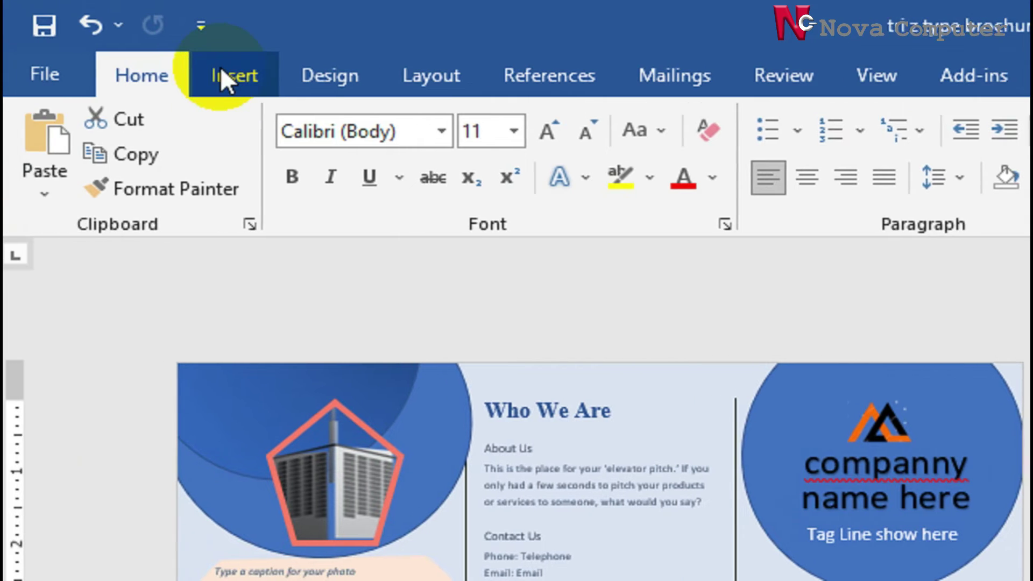
Step: Insert the picture logo.png from the computer and set its text wrapping to In Front of Text
{"action": "left_click", "coordinate": [141, 73]}
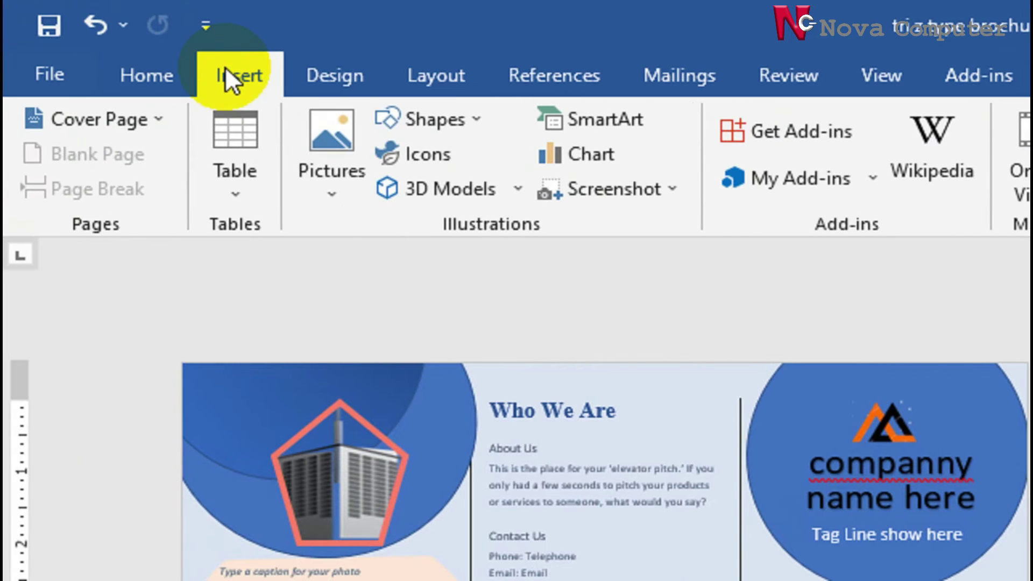
{"action": "left_click", "coordinate": [338, 197]}
{"action": "left_click", "coordinate": [301, 270]}
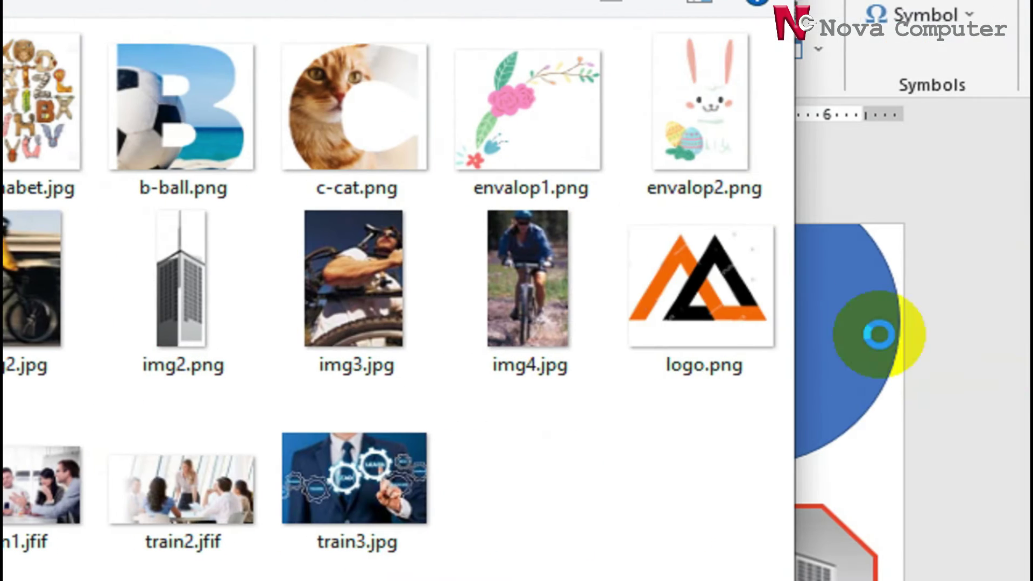
{"action": "left_click", "coordinate": [696, 298]}
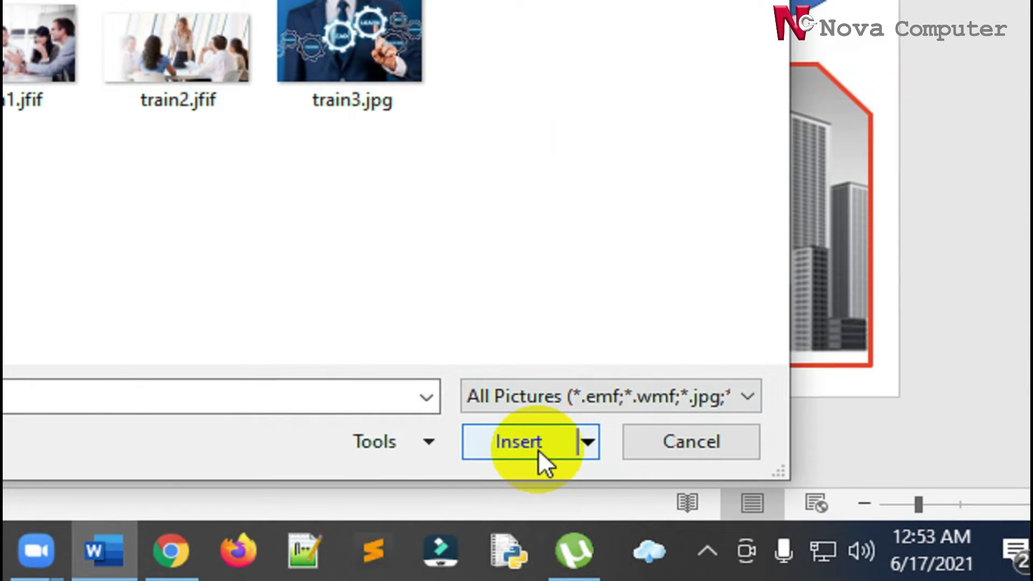
{"action": "left_click", "coordinate": [538, 449]}
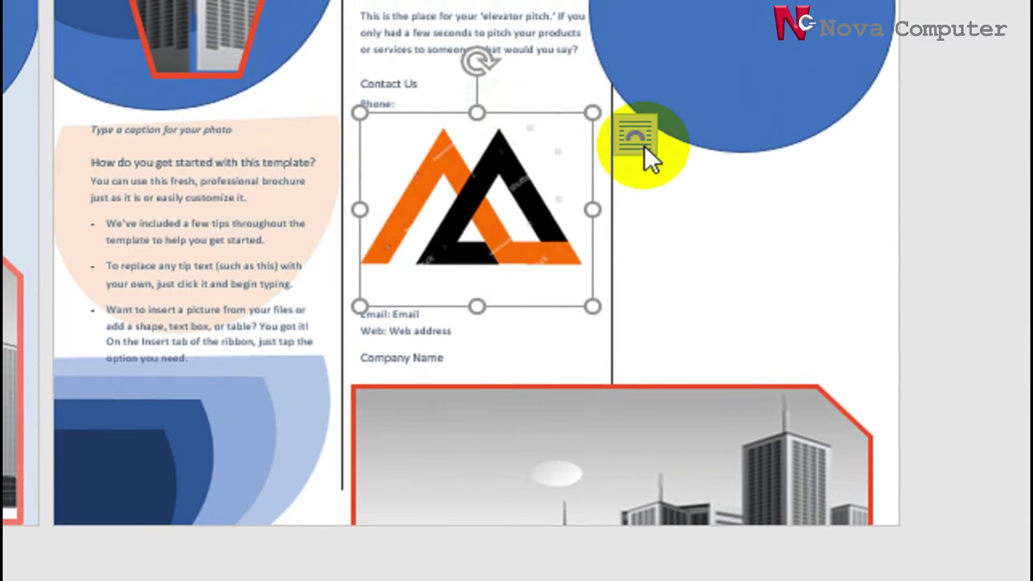
{"action": "left_click", "coordinate": [650, 68]}
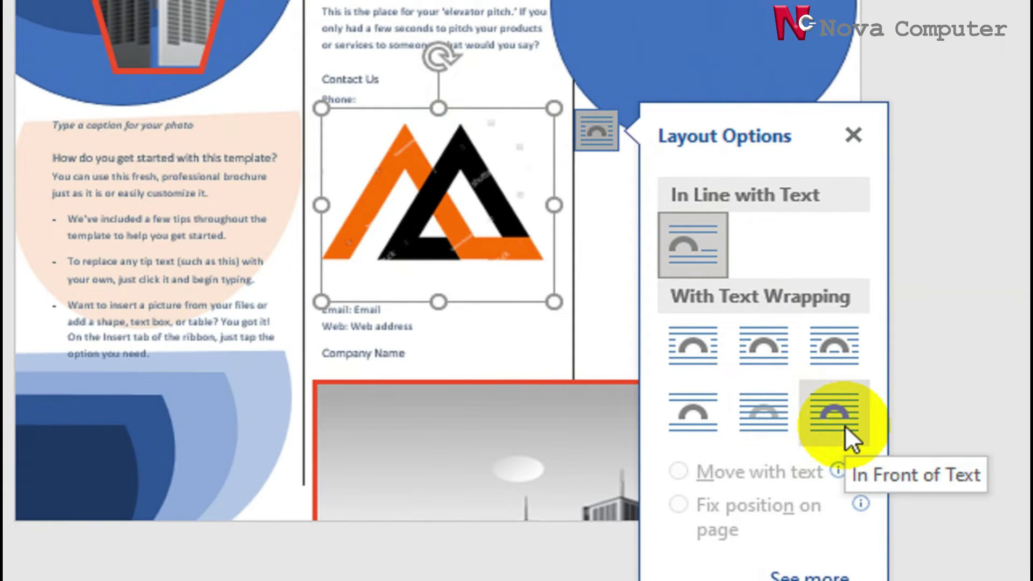
{"action": "left_click", "coordinate": [844, 425]}
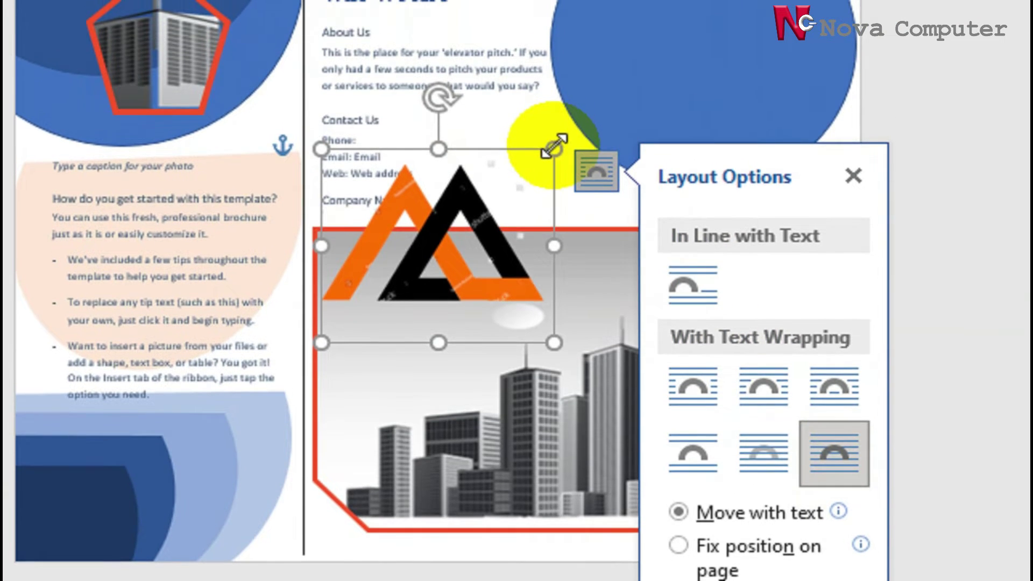
Step: Shrink the logo to a small size and place it in the upper middle of the blue circle
{"action": "left_click_drag", "start_coordinate": [555, 147], "coordinate": [430, 271]}
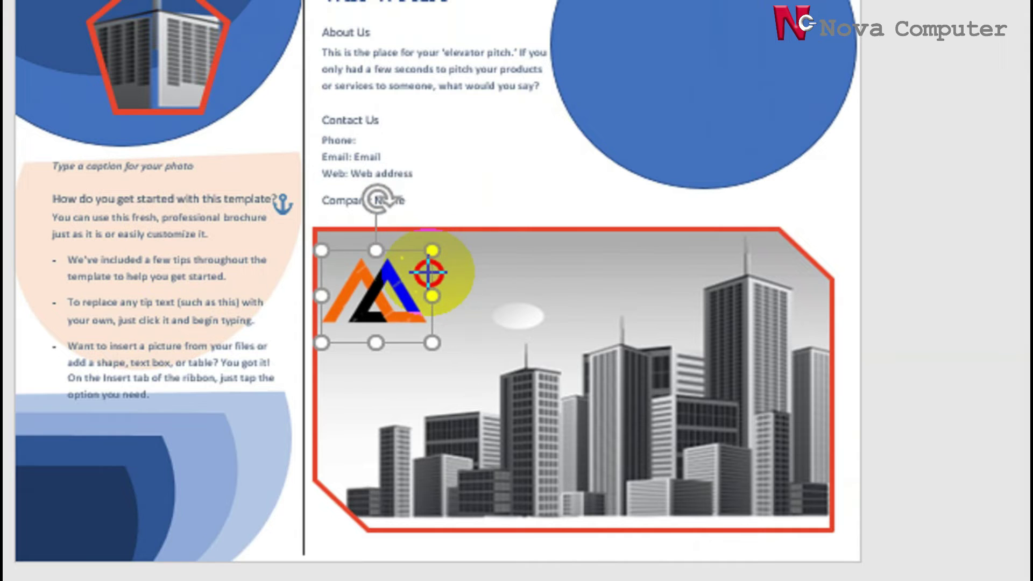
{"action": "left_click_drag", "start_coordinate": [391, 306], "coordinate": [715, 28]}
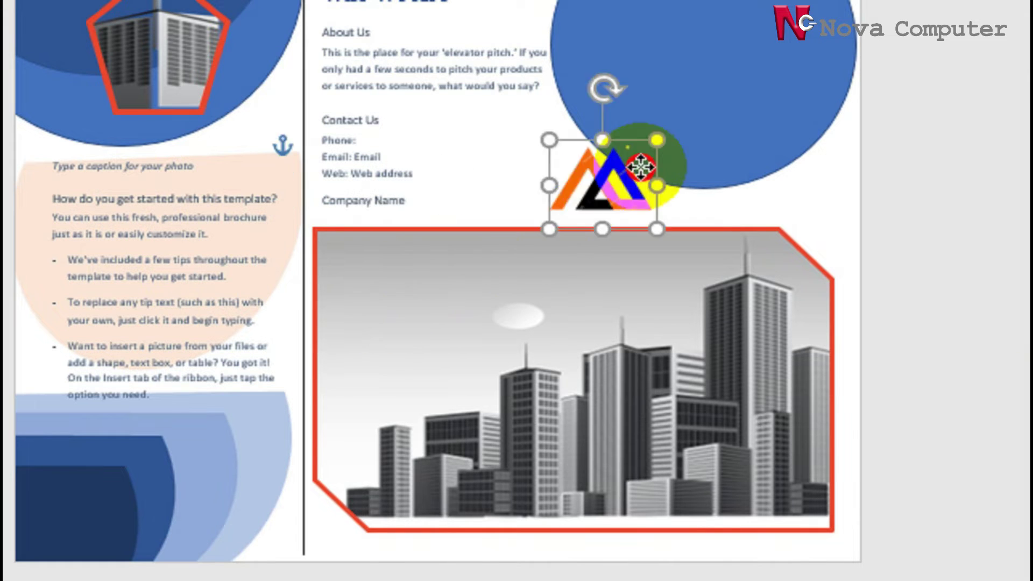
{"action": "left_click_drag", "start_coordinate": [716, 119], "coordinate": [736, 162]}
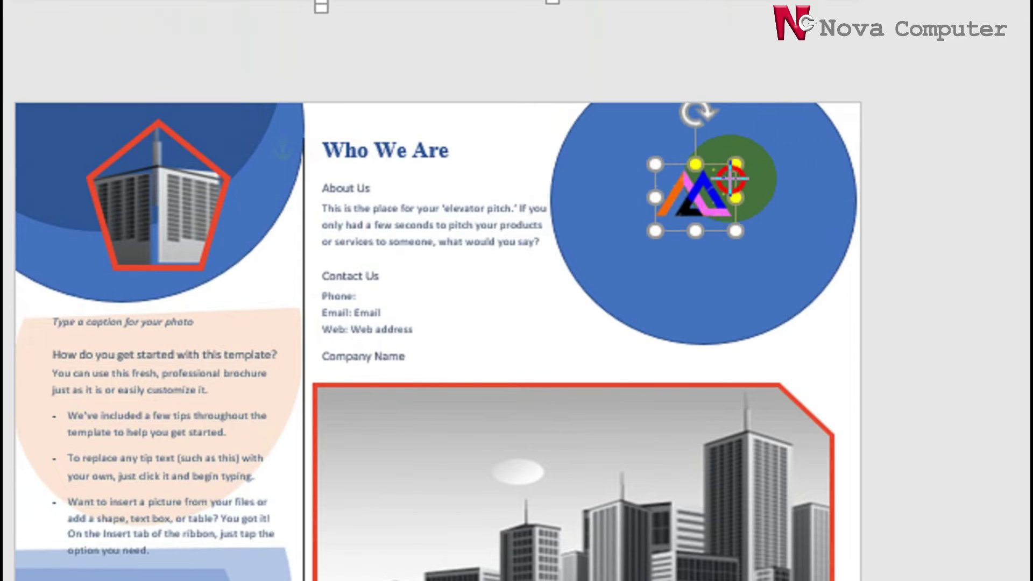
{"action": "left_click_drag", "start_coordinate": [693, 209], "coordinate": [710, 173]}
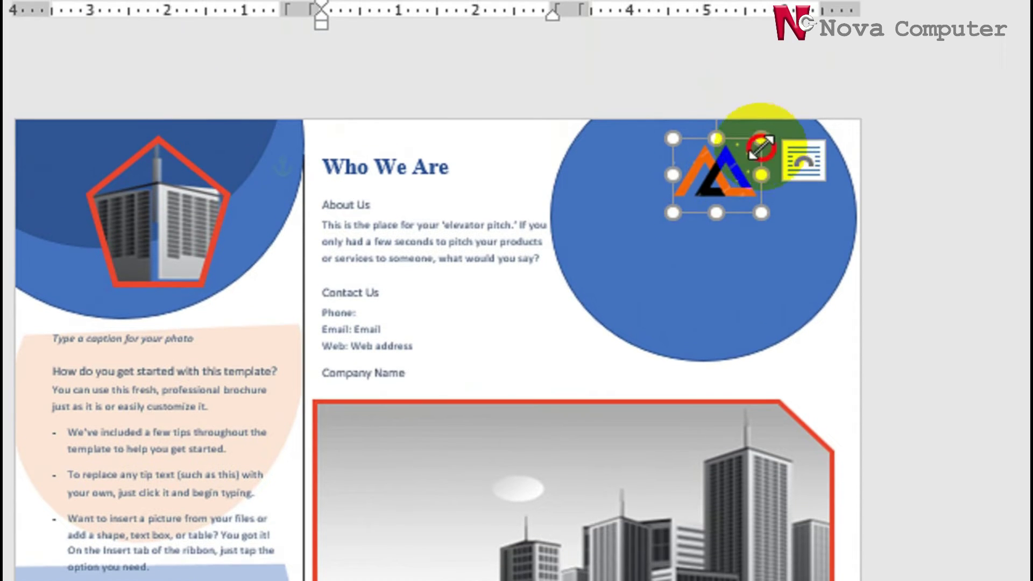
{"action": "left_click_drag", "start_coordinate": [760, 147], "coordinate": [730, 140]}
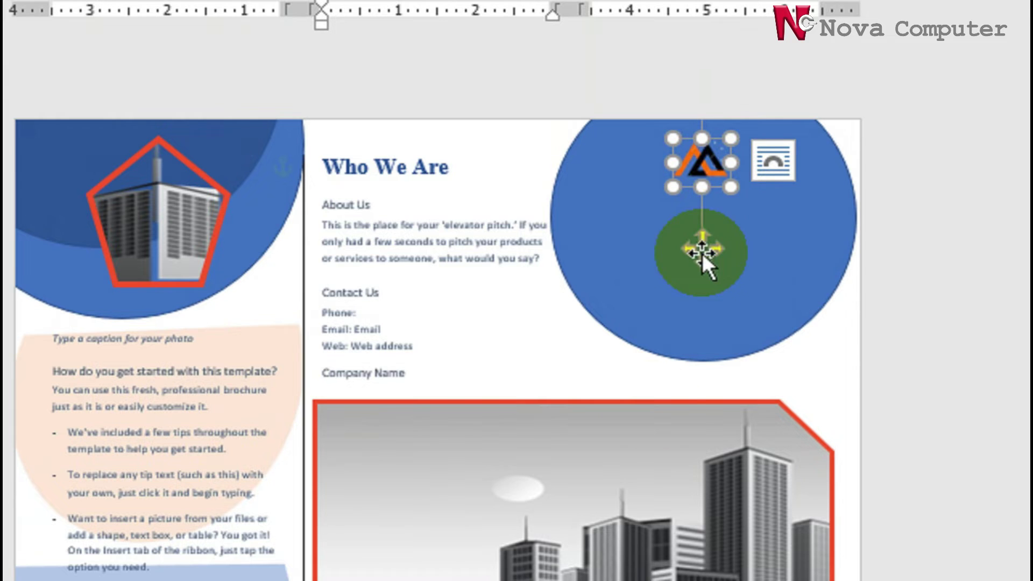
Step: Widen the skyline picture on the second page so its outer side nearly reaches the page edge
{"action": "left_click", "coordinate": [563, 457]}
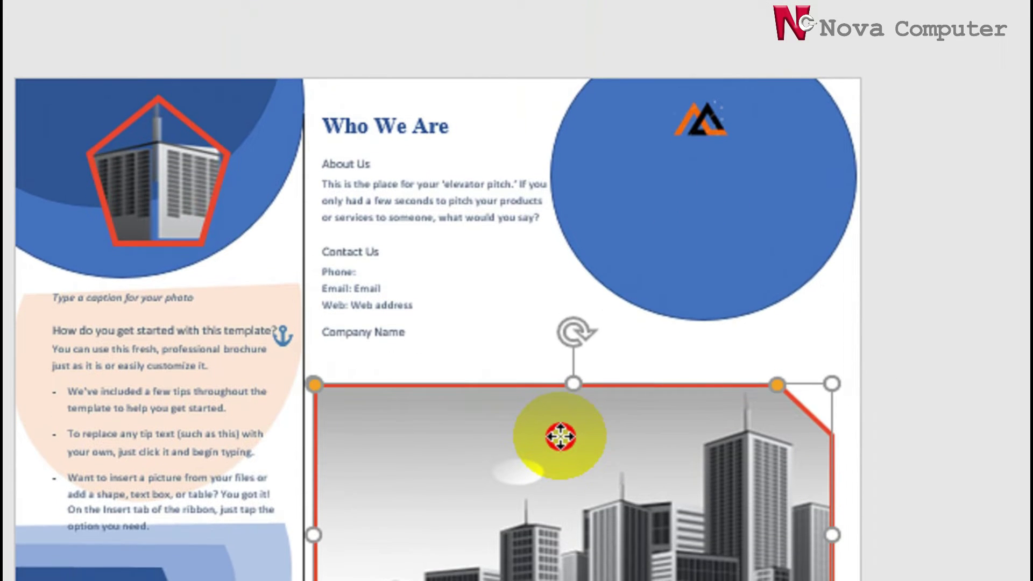
{"action": "left_click", "coordinate": [561, 436]}
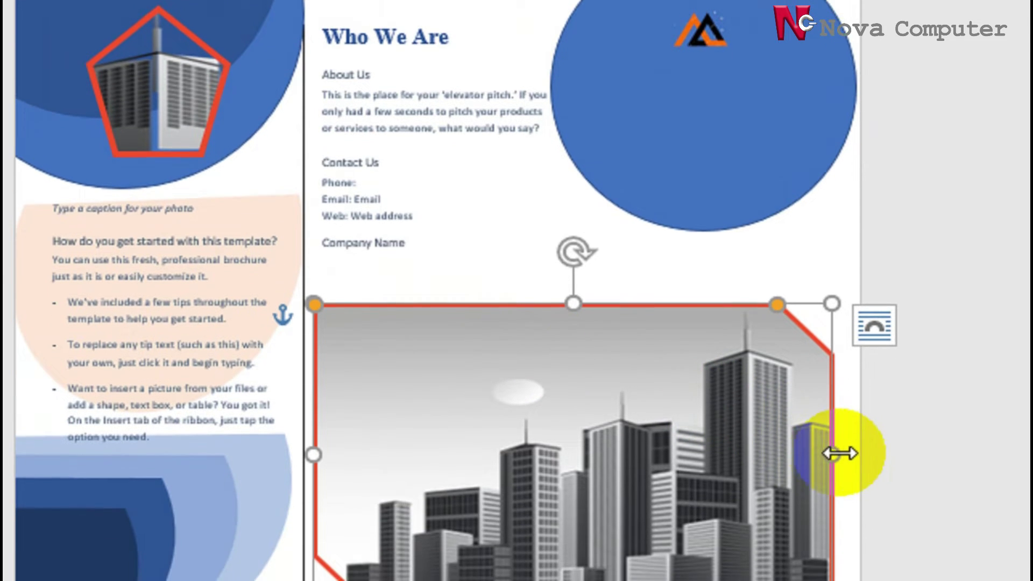
{"action": "left_click", "coordinate": [832, 534]}
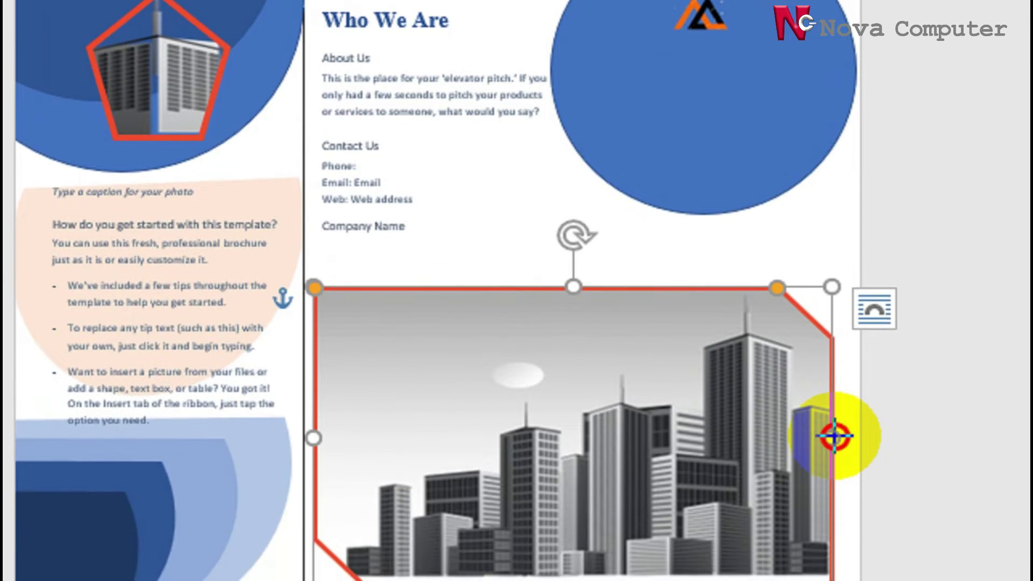
{"action": "left_click_drag", "start_coordinate": [834, 436], "coordinate": [851, 436]}
{"action": "right_click", "coordinate": [957, 280]}
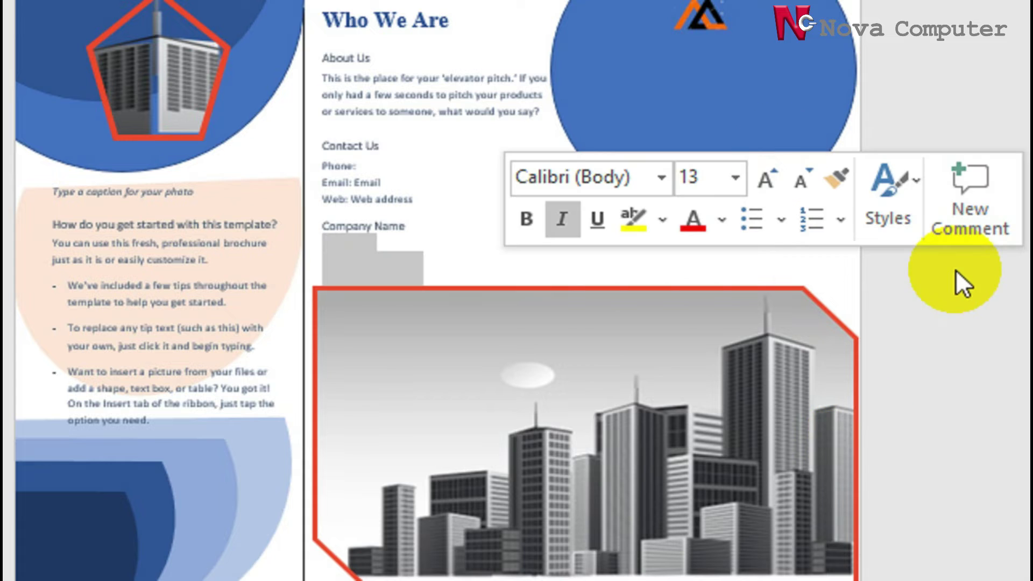
{"action": "scroll", "coordinate": [957, 281], "scroll_direction": "up", "scroll_amount": 3}
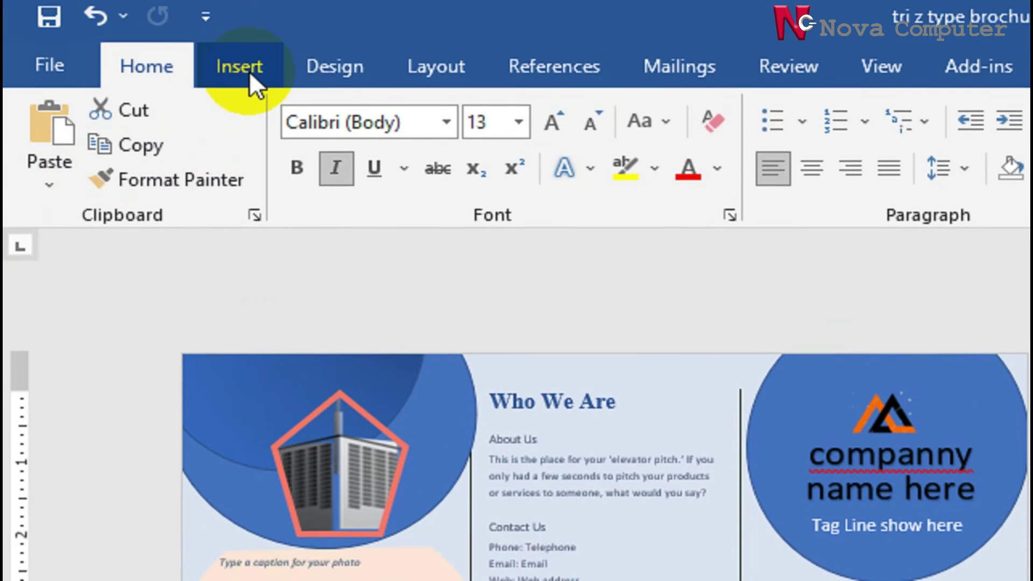
Step: Draw a text box below the logo in the second page's blue circle and enter COMPANY NAME HERE
{"action": "left_click", "coordinate": [248, 77]}
{"action": "left_click", "coordinate": [452, 121]}
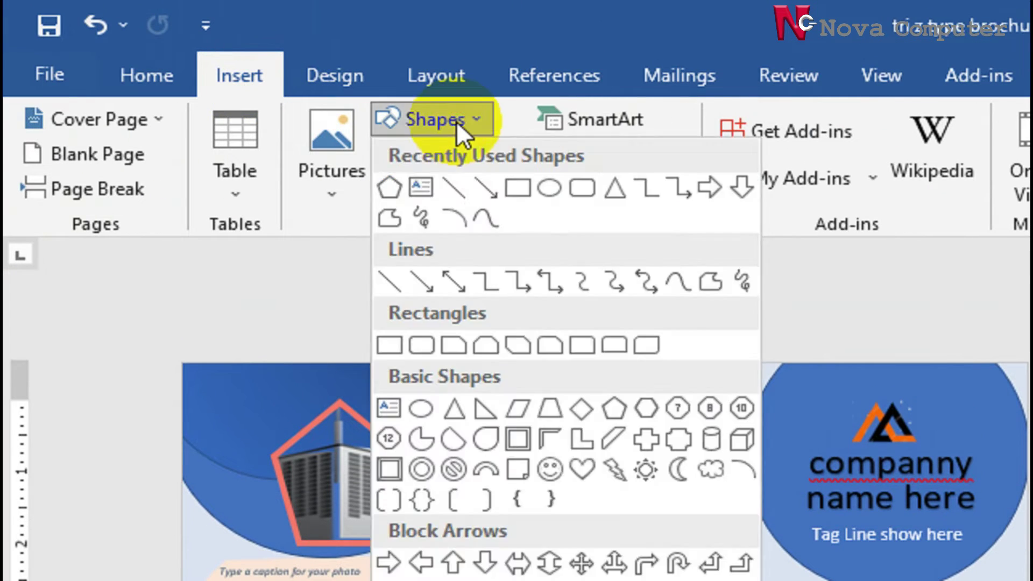
{"action": "left_click", "coordinate": [416, 185]}
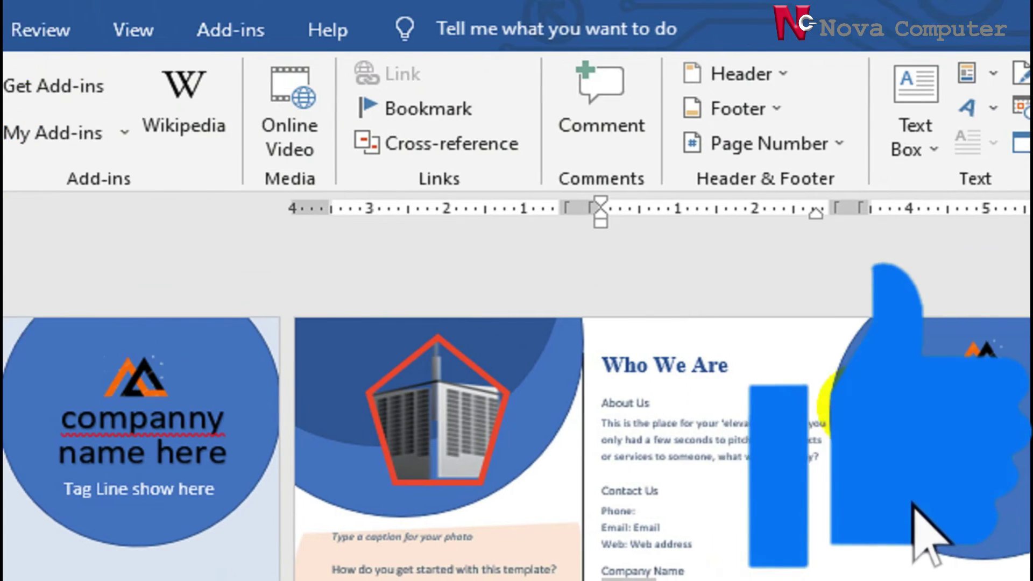
{"action": "left_click_drag", "start_coordinate": [863, 403], "coordinate": [1032, 464]}
{"action": "left_click_drag", "start_coordinate": [820, 433], "coordinate": [819, 434]}
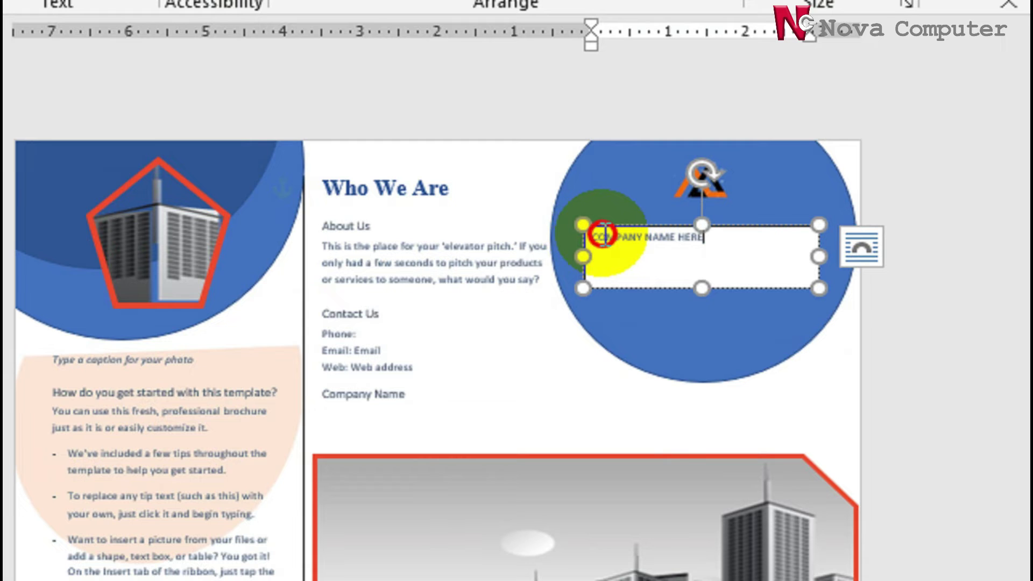
Step: Set the company name text to size 36 and enlarge its text box to fit both lines
{"action": "left_click_drag", "start_coordinate": [600, 236], "coordinate": [692, 236]}
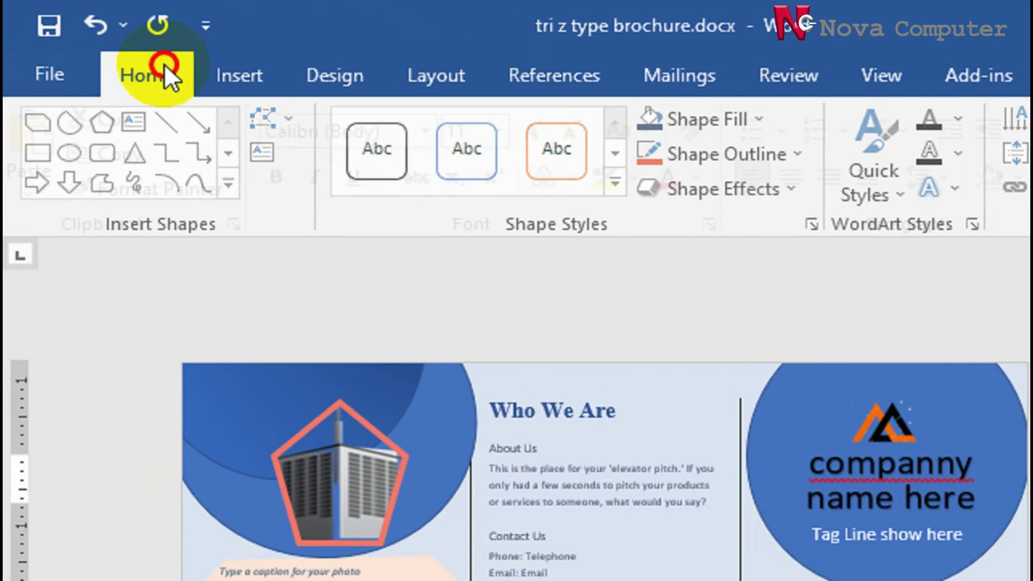
{"action": "left_click", "coordinate": [74, 69]}
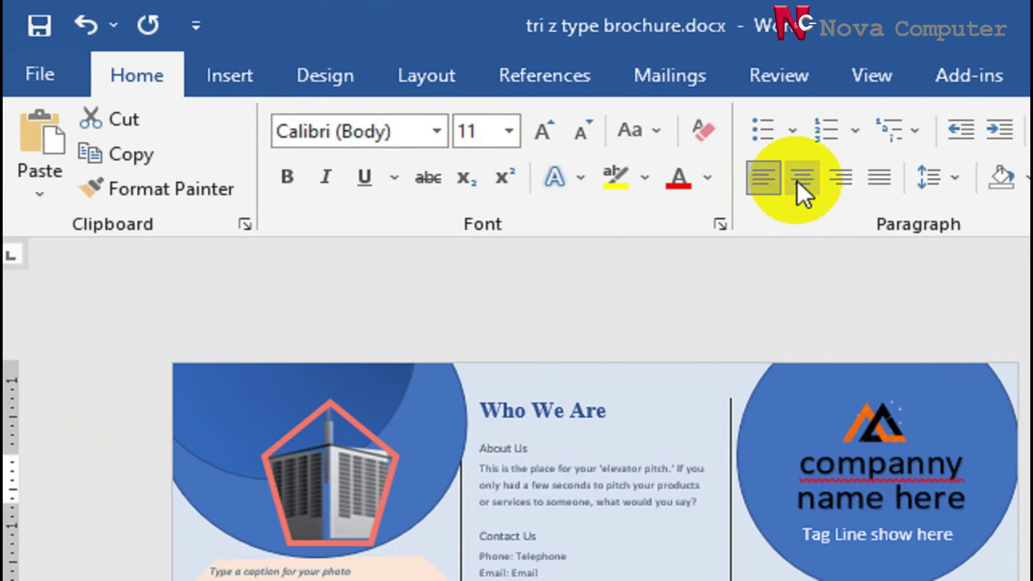
{"action": "left_click", "coordinate": [493, 130]}
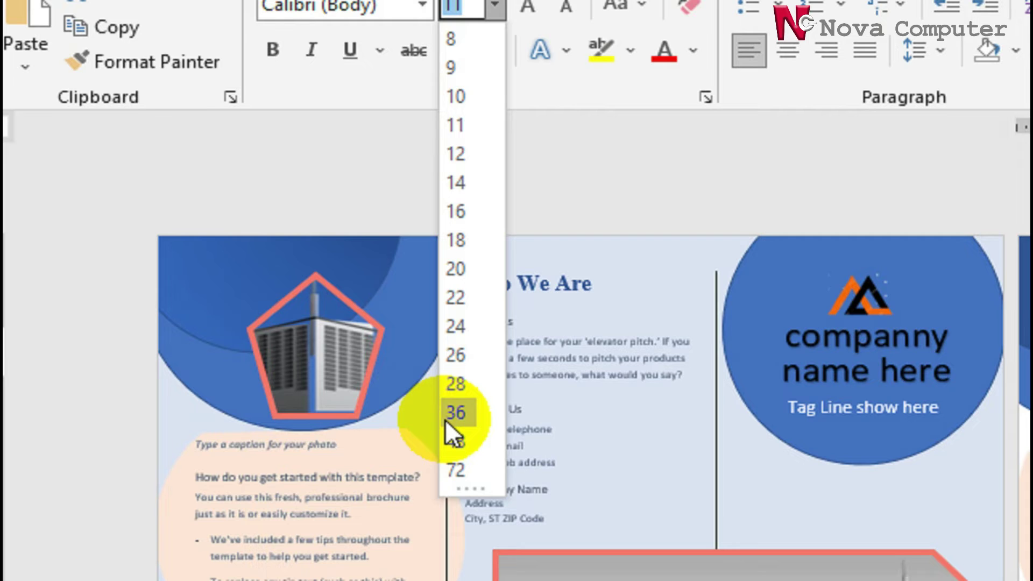
{"action": "left_click", "coordinate": [445, 419]}
{"action": "left_click", "coordinate": [572, 450]}
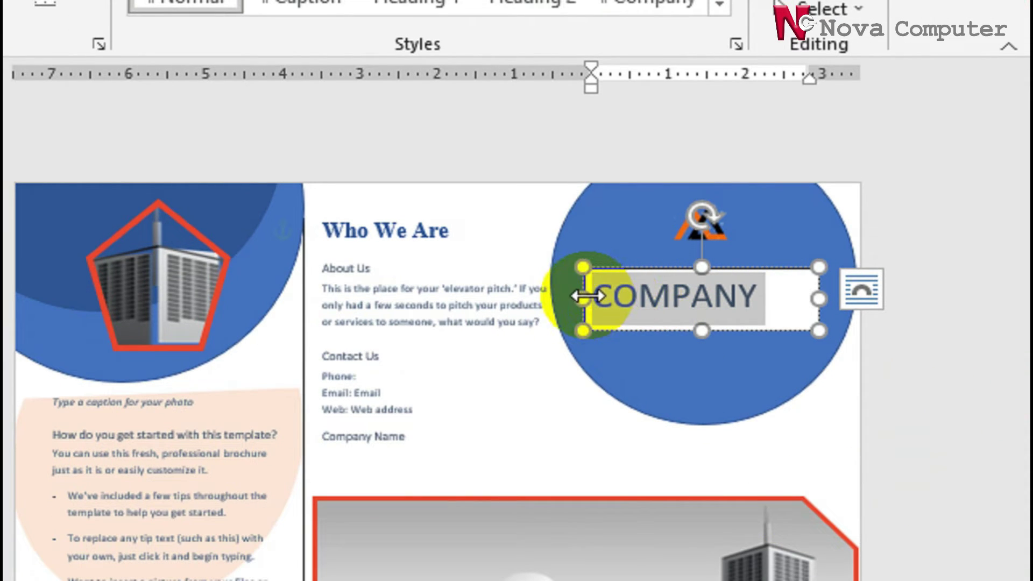
{"action": "left_click_drag", "start_coordinate": [583, 295], "coordinate": [549, 295]}
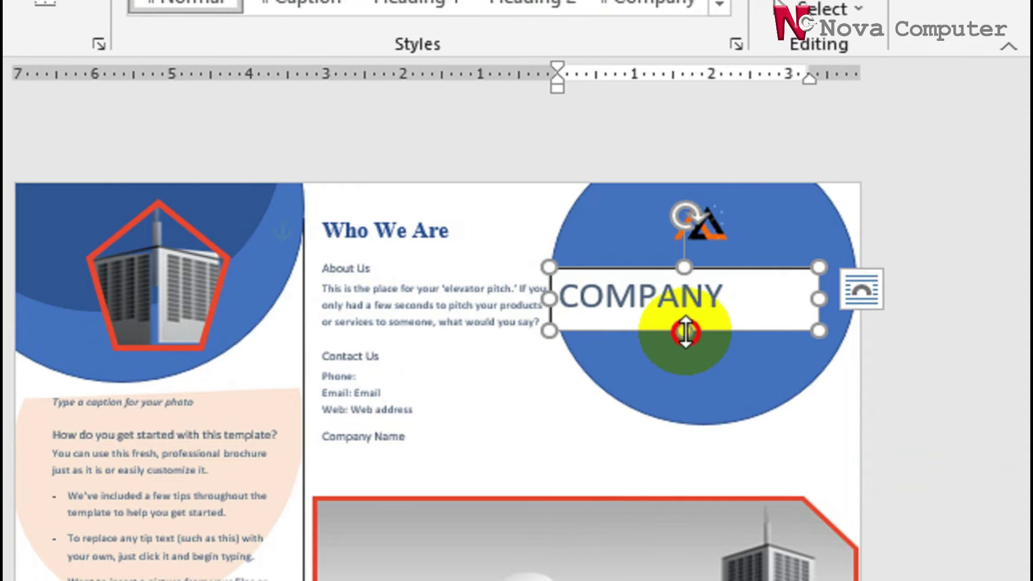
{"action": "left_click_drag", "start_coordinate": [685, 331], "coordinate": [688, 386]}
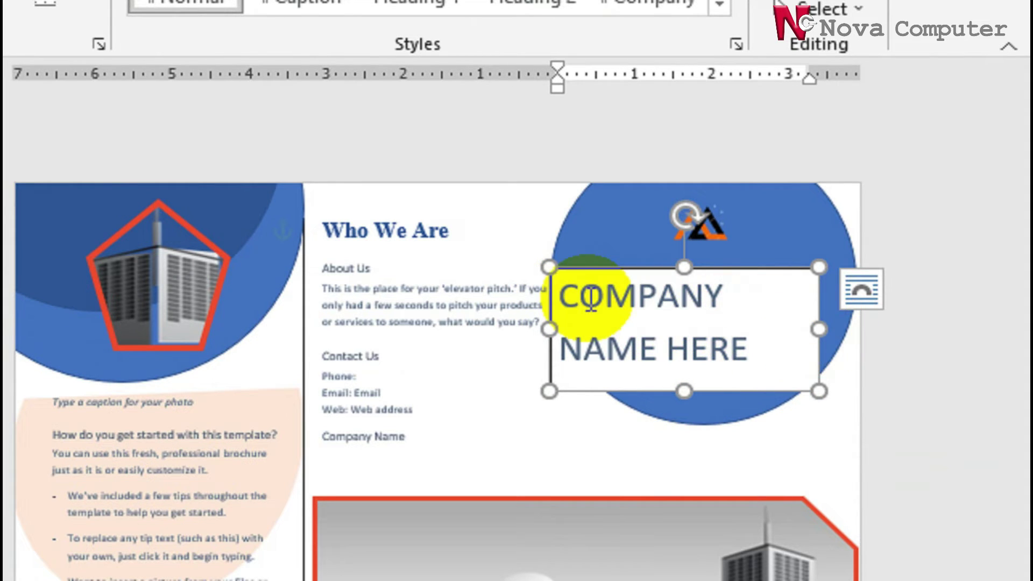
Step: Set the whole company name text to size 28 and make it bold
{"action": "left_click_drag", "start_coordinate": [562, 291], "coordinate": [768, 356]}
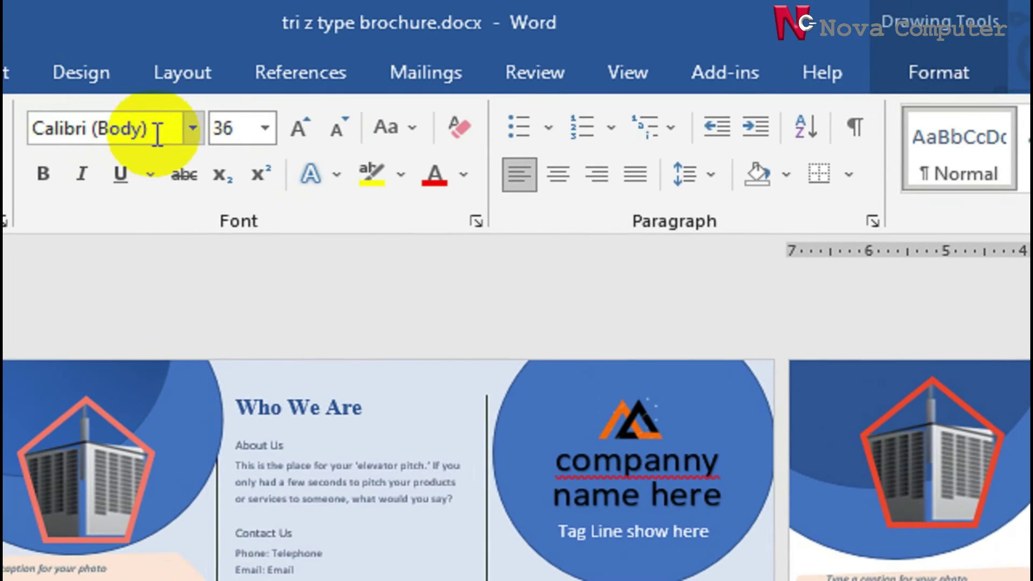
{"action": "left_click", "coordinate": [69, 74]}
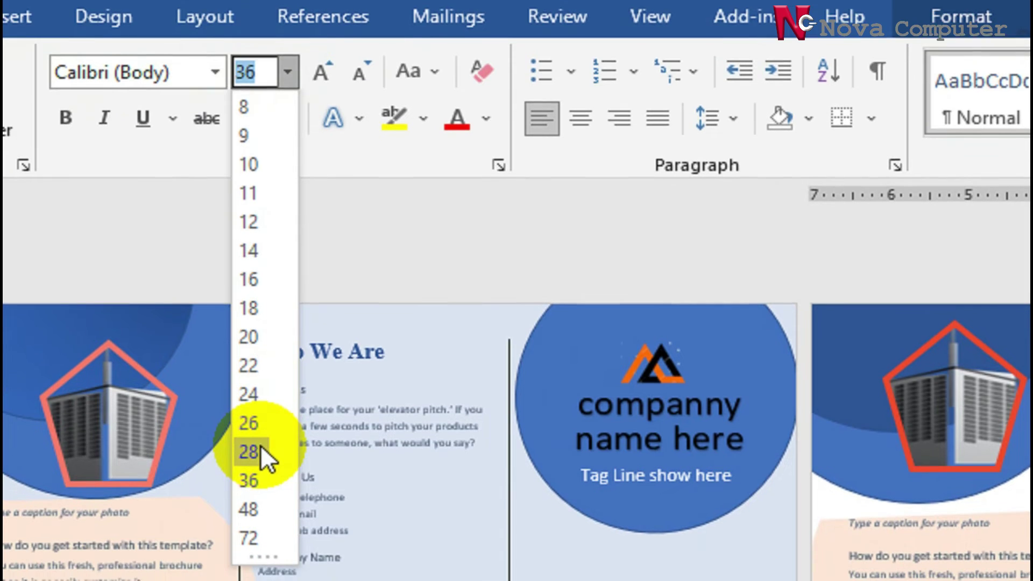
{"action": "left_click", "coordinate": [260, 476]}
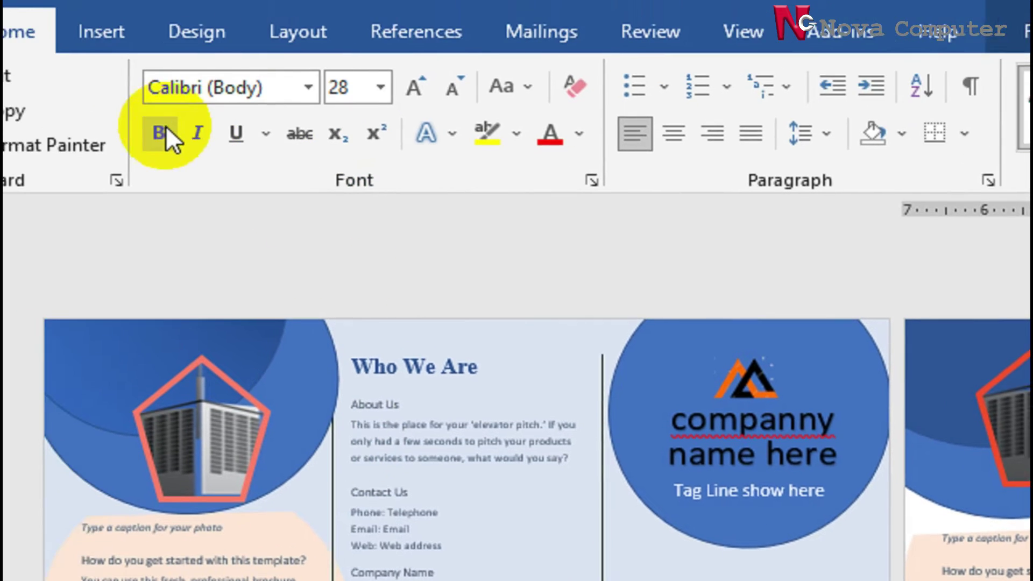
{"action": "left_click", "coordinate": [66, 109]}
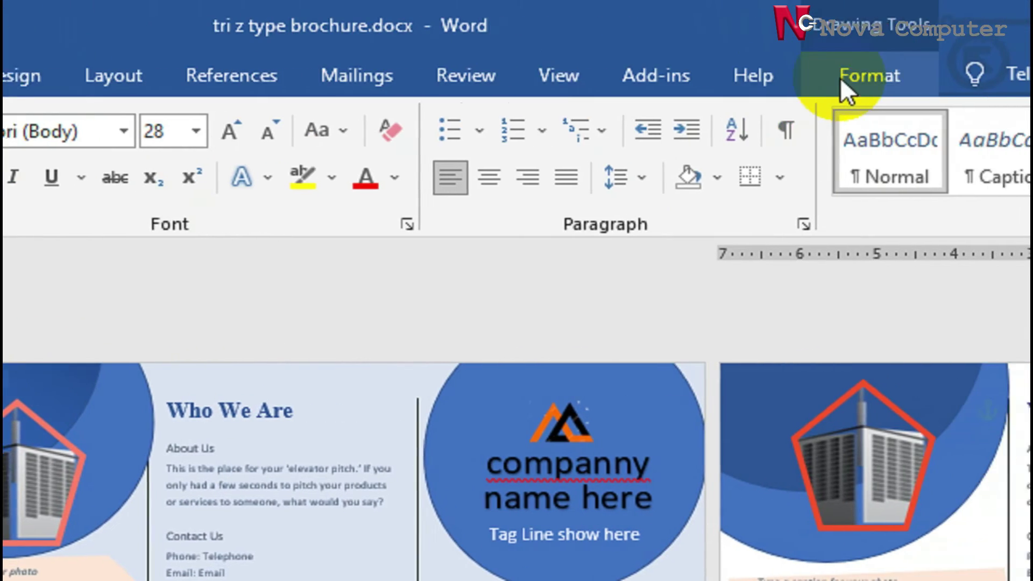
Step: Try positioning the company name text box at Top Center with text wrapping, and undo it
{"action": "left_click", "coordinate": [983, 75]}
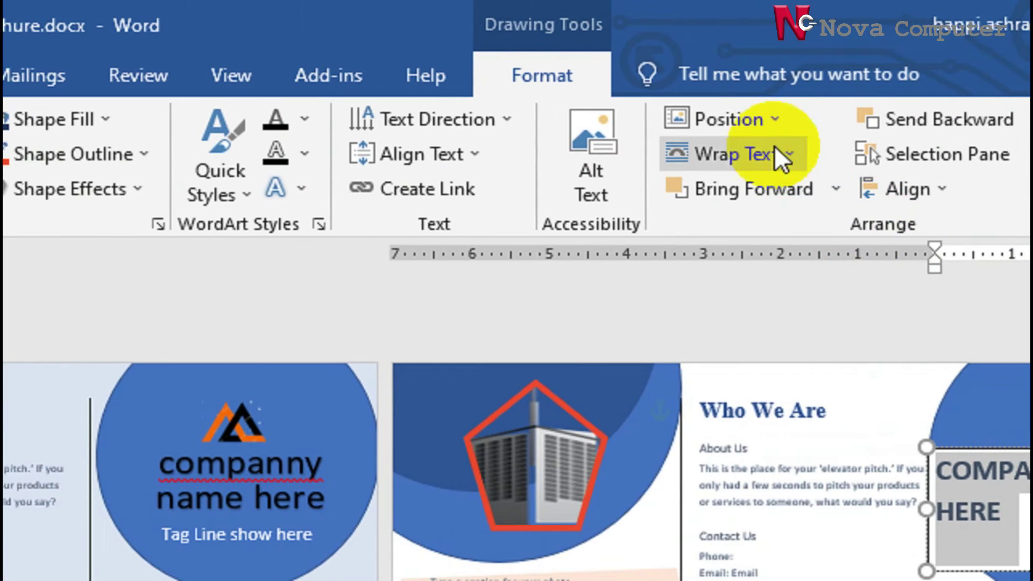
{"action": "left_click", "coordinate": [775, 121]}
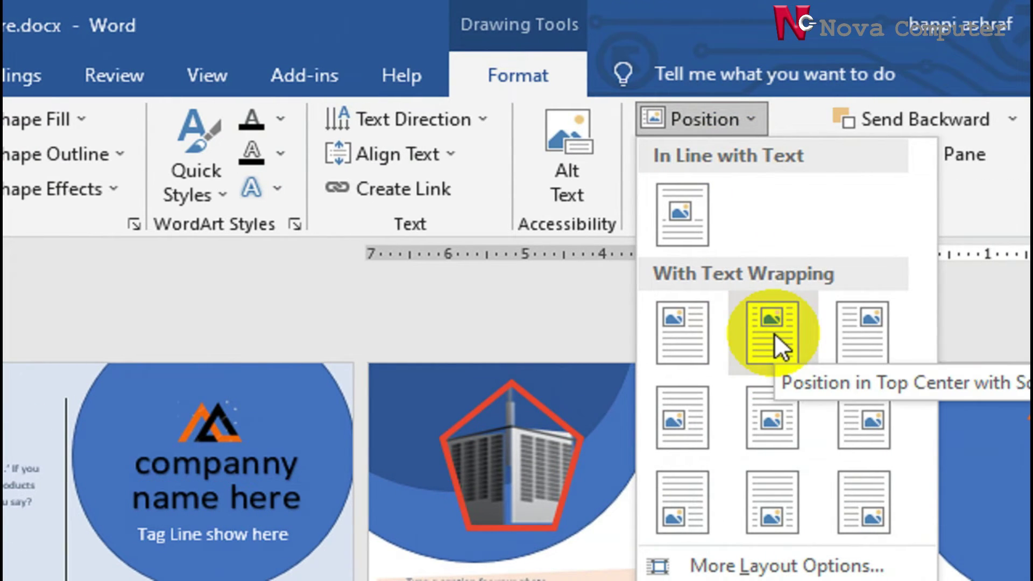
{"action": "left_click", "coordinate": [773, 333]}
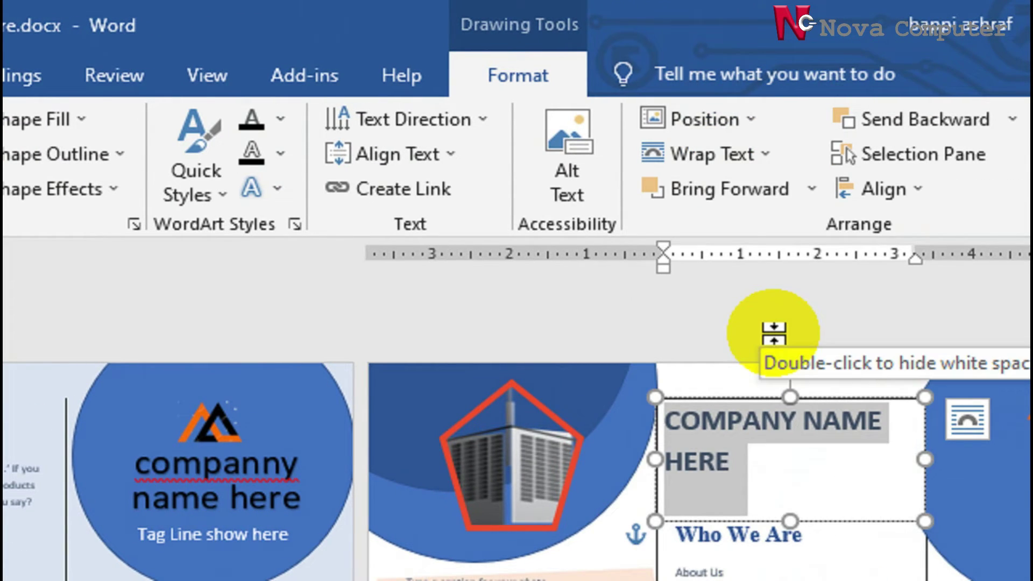
{"action": "key", "text": "ctrl+z"}
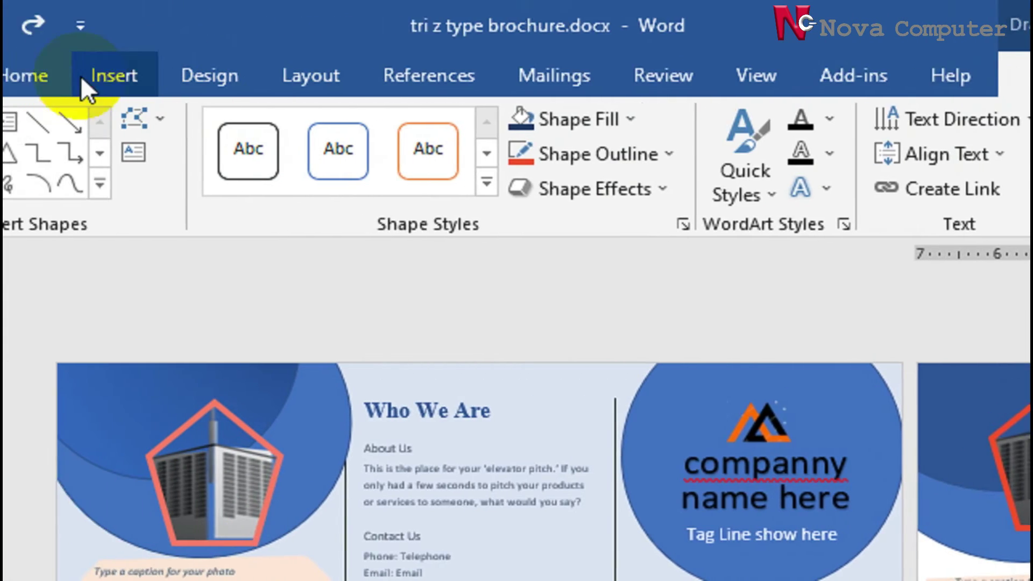
Step: Center the company name text and narrow the text box so NAME HERE falls on the second line
{"action": "left_click", "coordinate": [27, 75]}
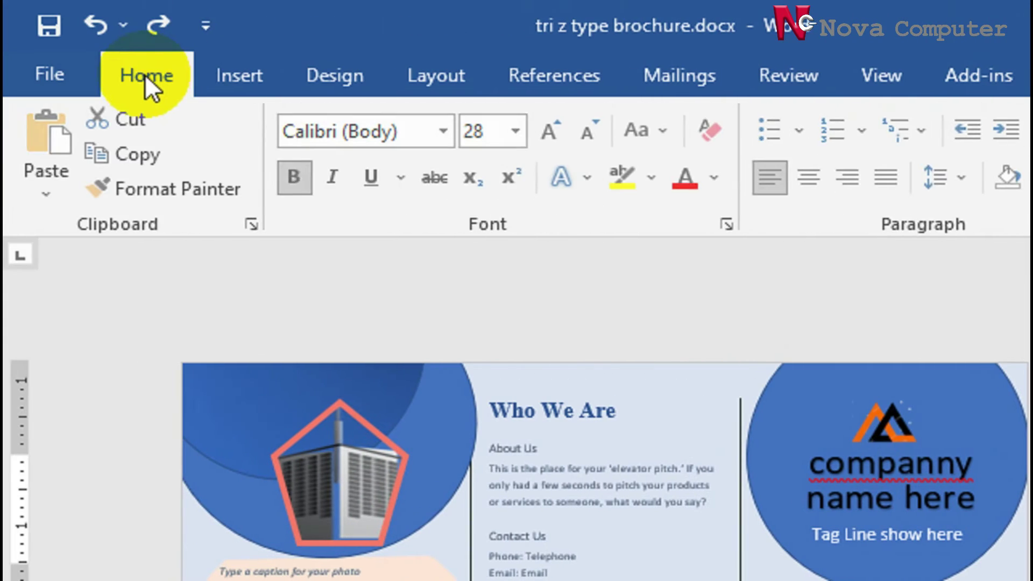
{"action": "left_click", "coordinate": [687, 175]}
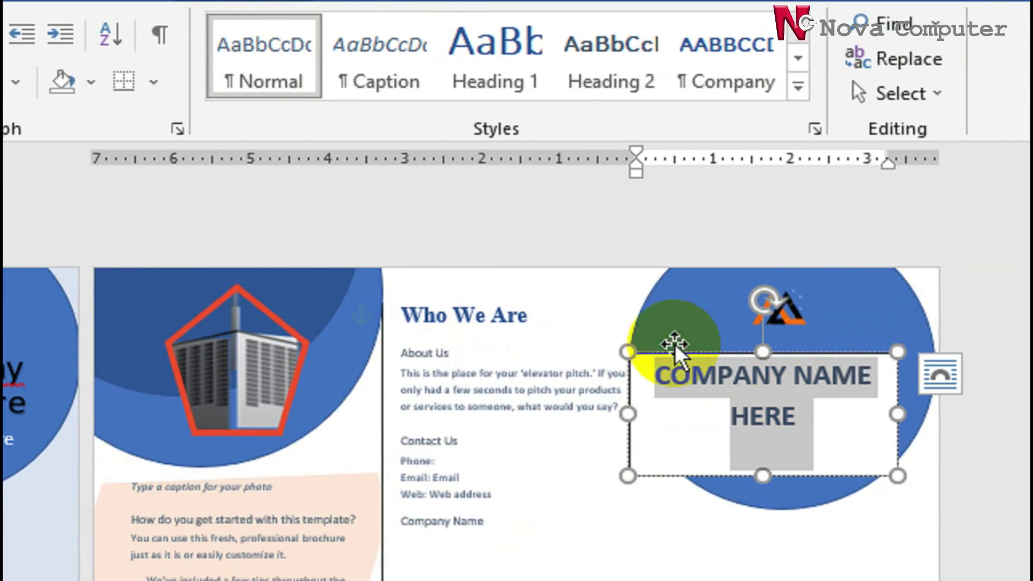
{"action": "left_click_drag", "start_coordinate": [632, 420], "coordinate": [669, 417]}
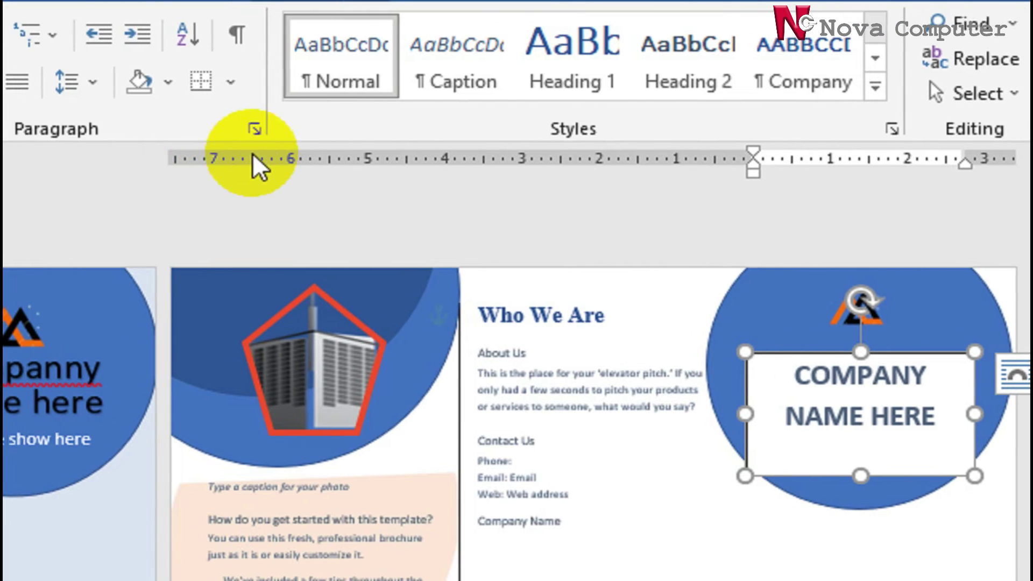
Step: Set the company name paragraph's spacing after to 0 pt and its line spacing to Single
{"action": "left_click", "coordinate": [177, 128]}
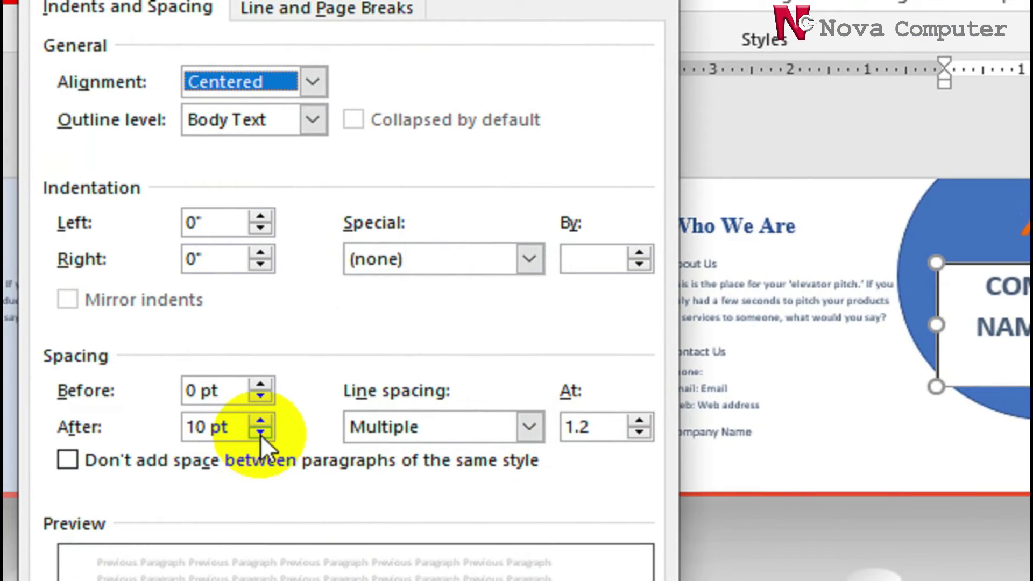
{"action": "left_click", "coordinate": [260, 432]}
{"action": "left_click", "coordinate": [261, 435]}
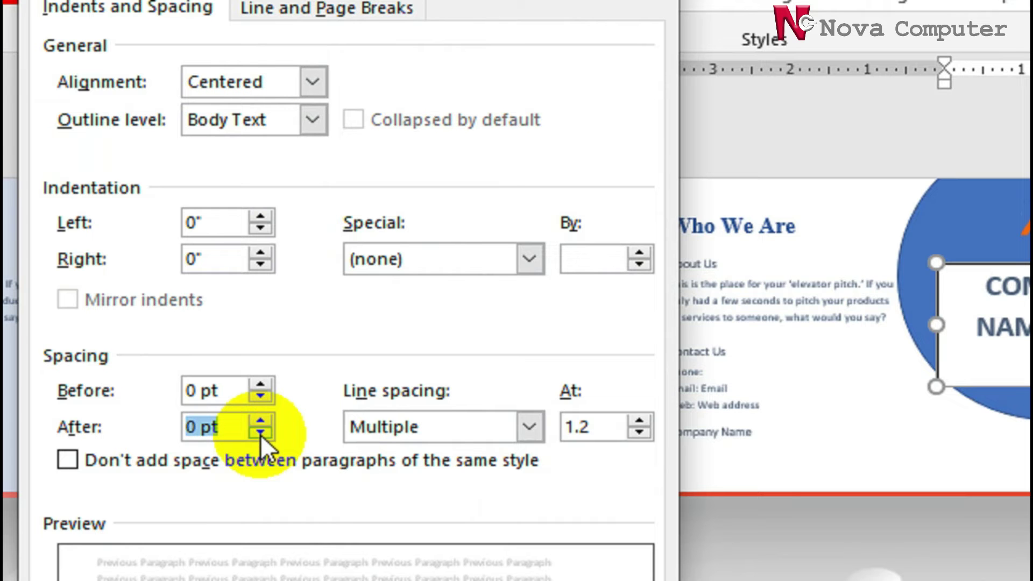
{"action": "left_click", "coordinate": [422, 434]}
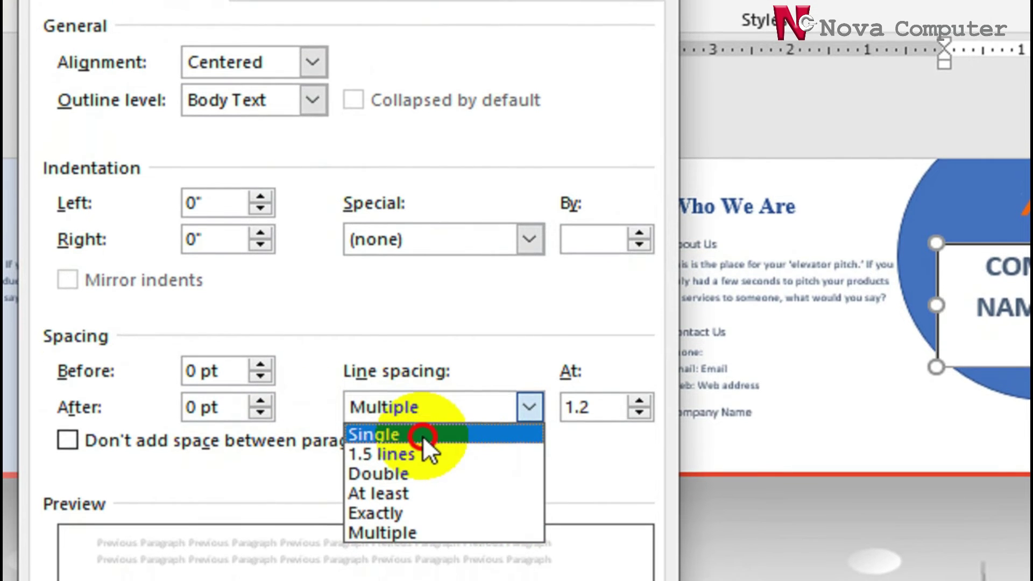
{"action": "left_click", "coordinate": [422, 435]}
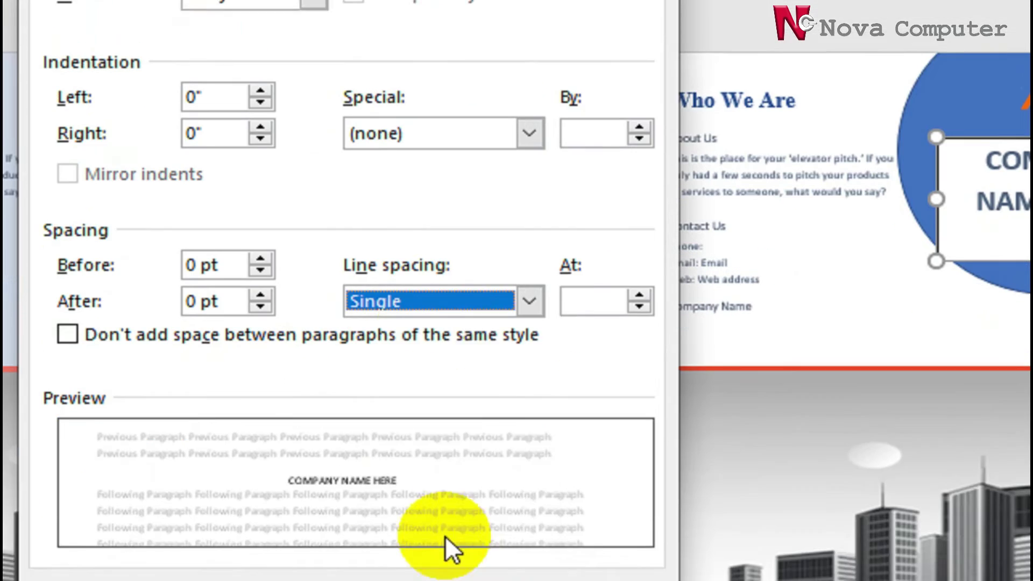
{"action": "left_click", "coordinate": [489, 445]}
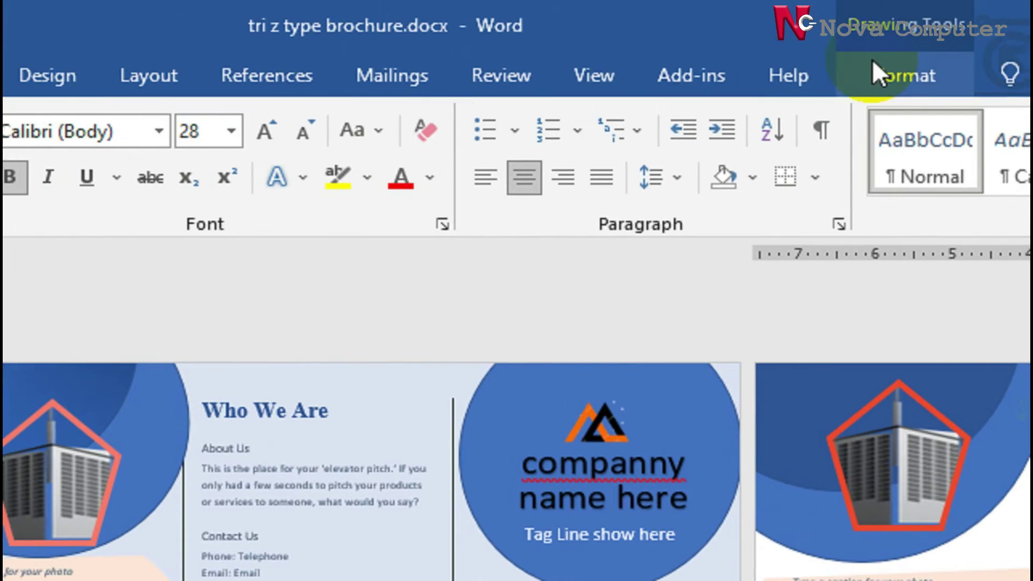
Step: Remove the fill and the outline from the company name text box
{"action": "left_click", "coordinate": [872, 69]}
{"action": "left_click", "coordinate": [452, 116]}
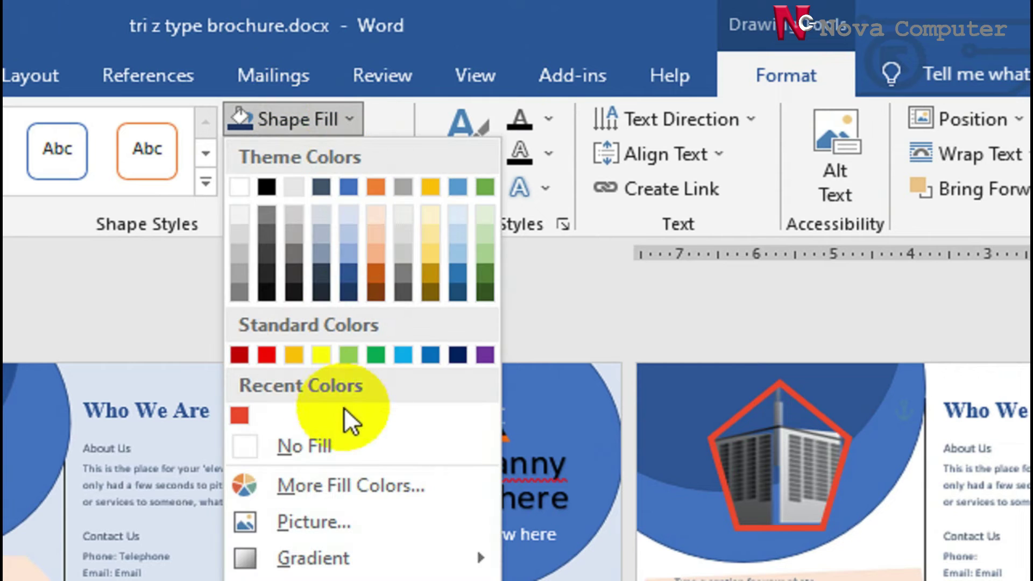
{"action": "left_click", "coordinate": [339, 439]}
{"action": "left_click", "coordinate": [378, 147]}
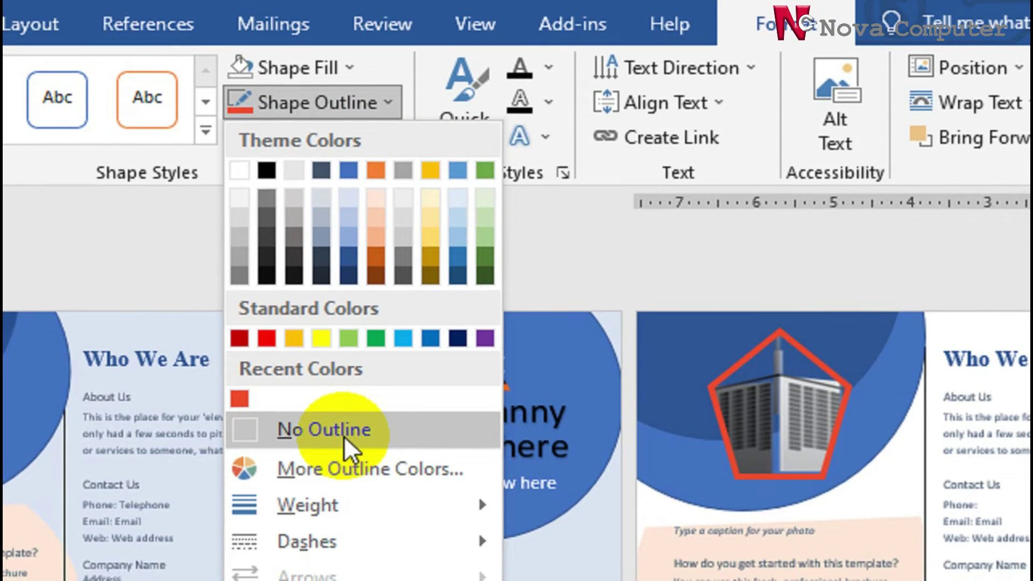
{"action": "left_click", "coordinate": [343, 487]}
Step: Set the font color of the company name text to black
{"action": "left_click", "coordinate": [981, 388]}
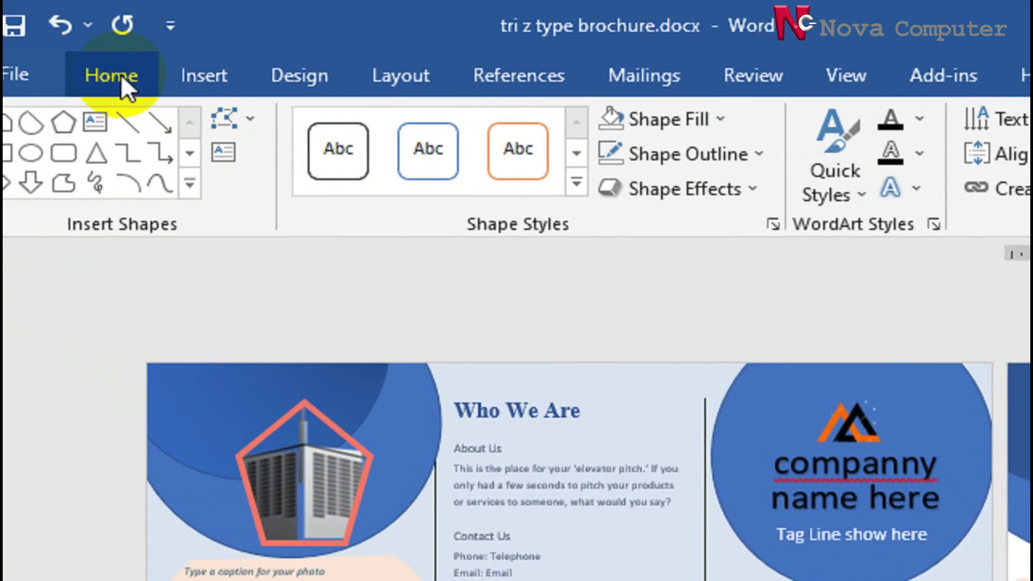
{"action": "left_click", "coordinate": [121, 75]}
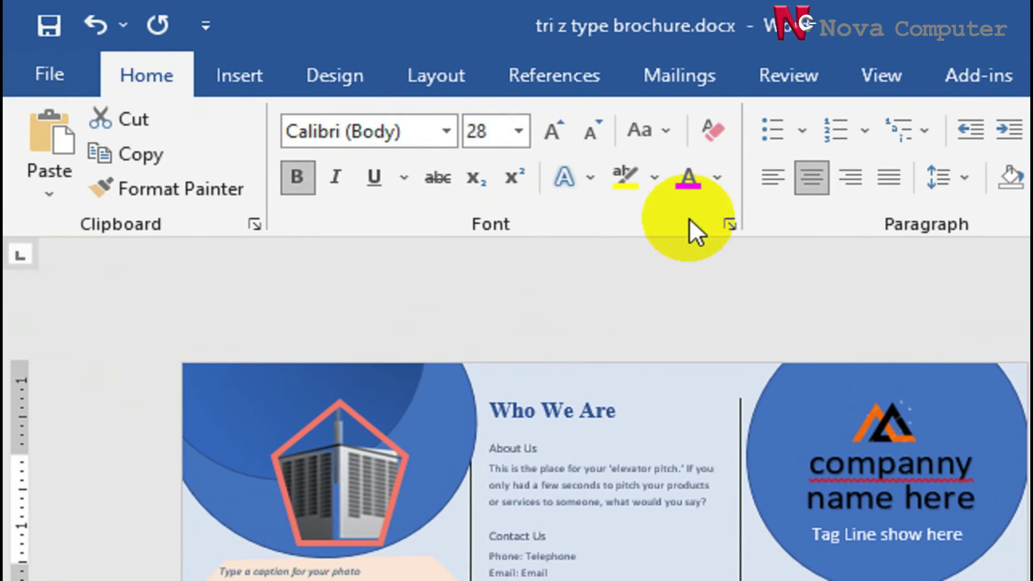
{"action": "left_click", "coordinate": [687, 176]}
{"action": "left_click", "coordinate": [699, 216]}
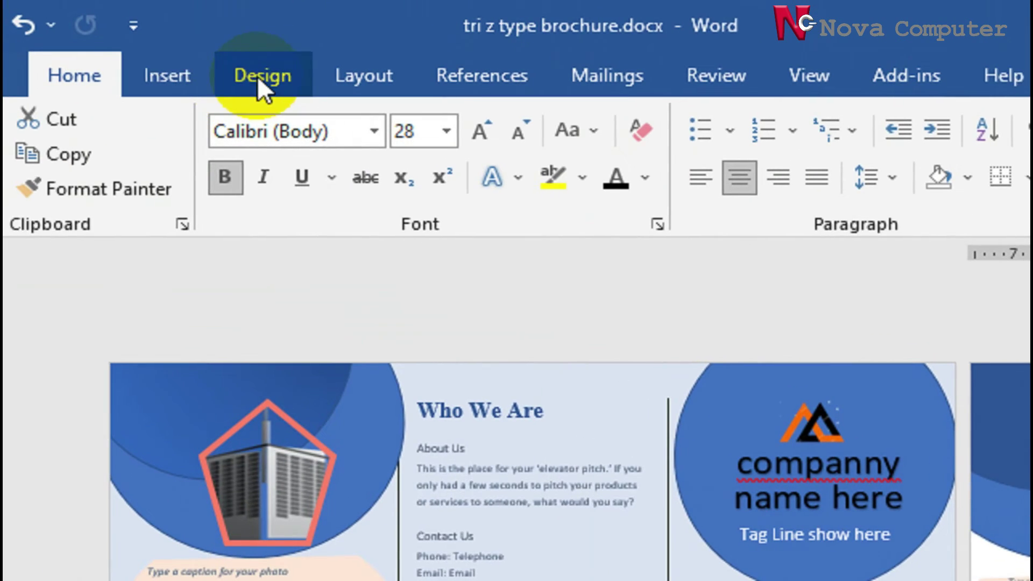
Step: Add a text box about 0.65" by 3.21" below the company name in the blue circle, reading "Tag Line Shoe Here"
{"action": "left_click", "coordinate": [174, 76]}
{"action": "left_click", "coordinate": [395, 123]}
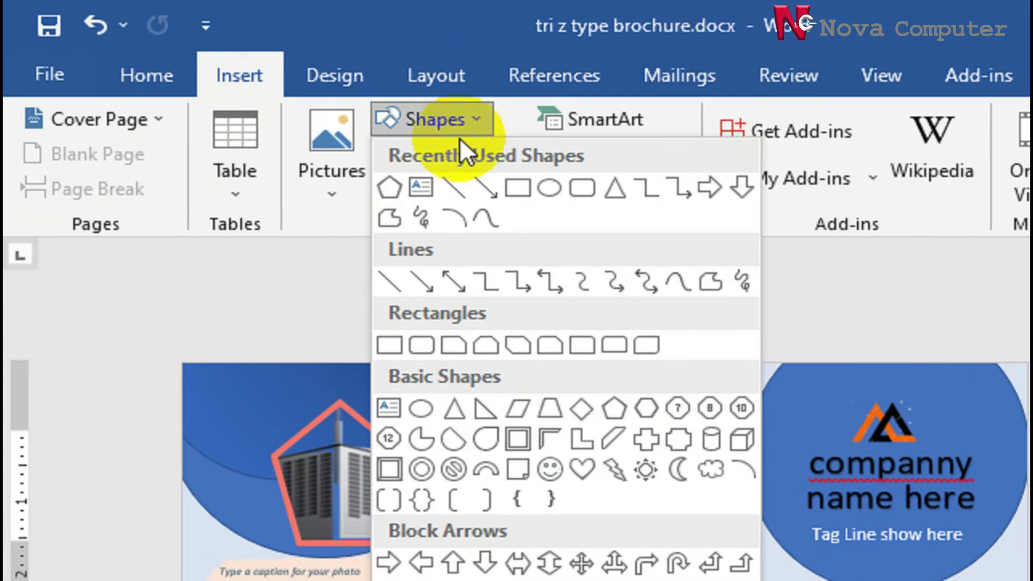
{"action": "left_click", "coordinate": [422, 189]}
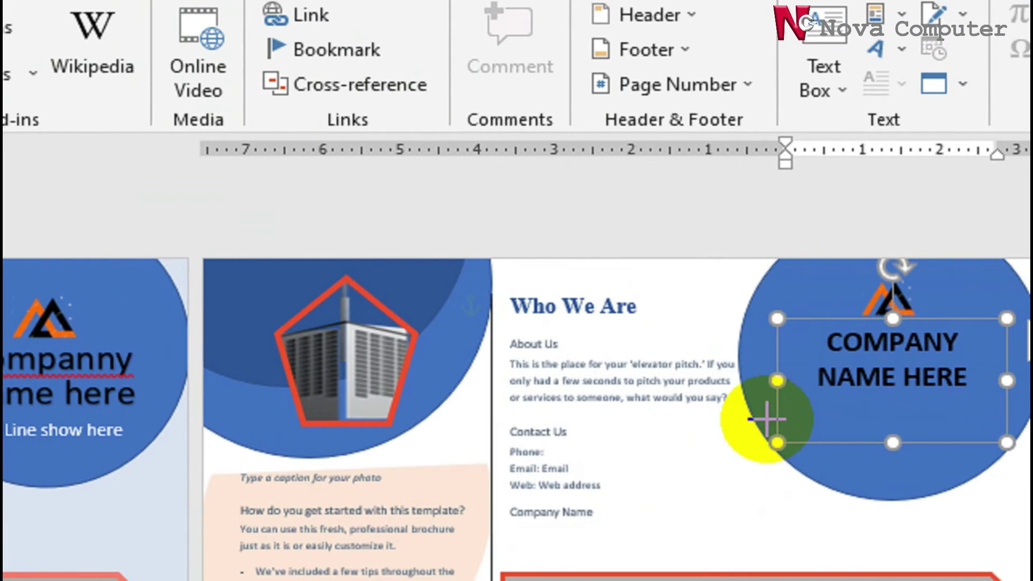
{"action": "left_click_drag", "start_coordinate": [807, 412], "coordinate": [1032, 448]}
{"action": "left_click_drag", "start_coordinate": [829, 436], "coordinate": [828, 437]}
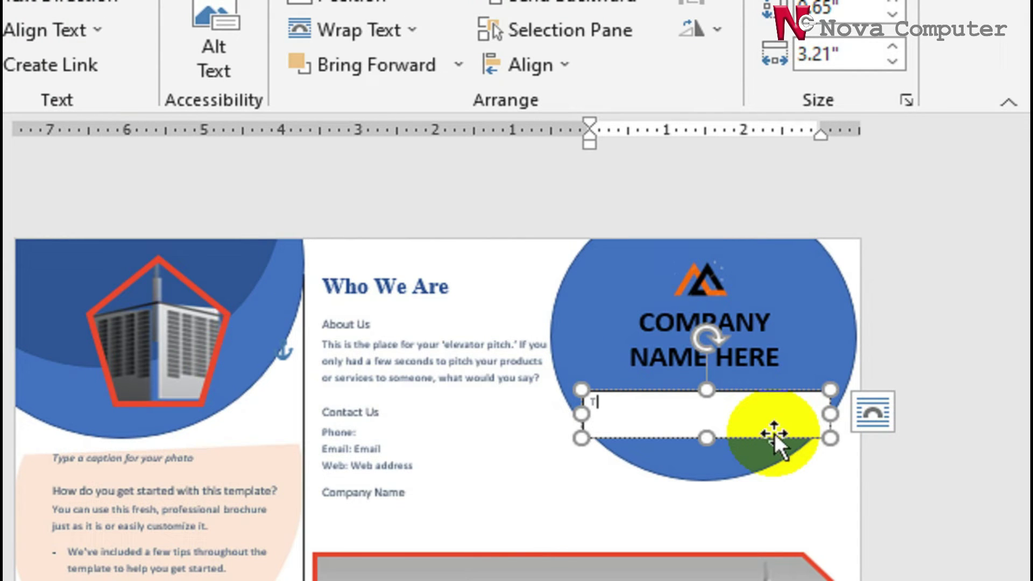
{"action": "type", "text": "Tag Line Shoe "}
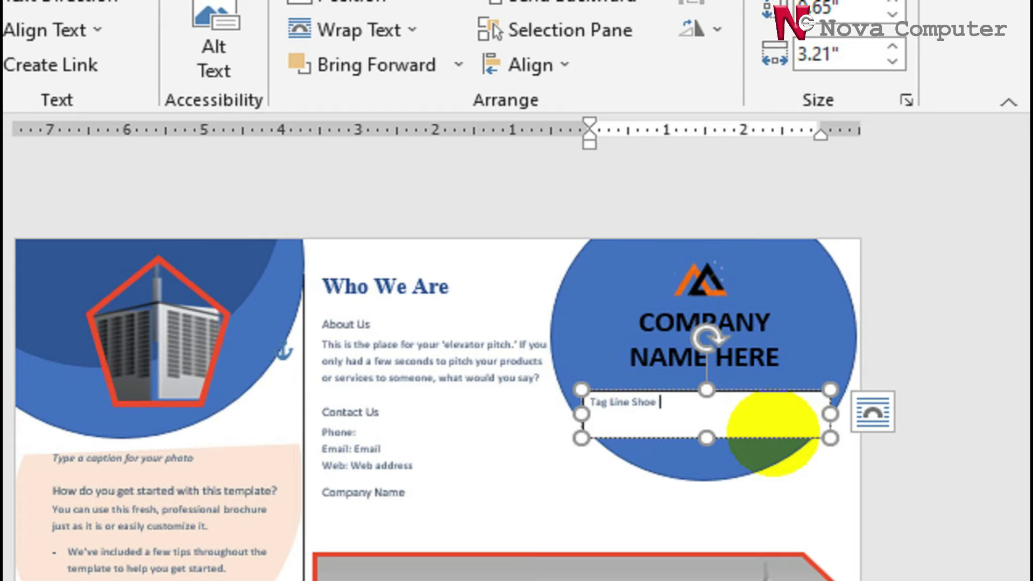
{"action": "type", "text": "Here"}
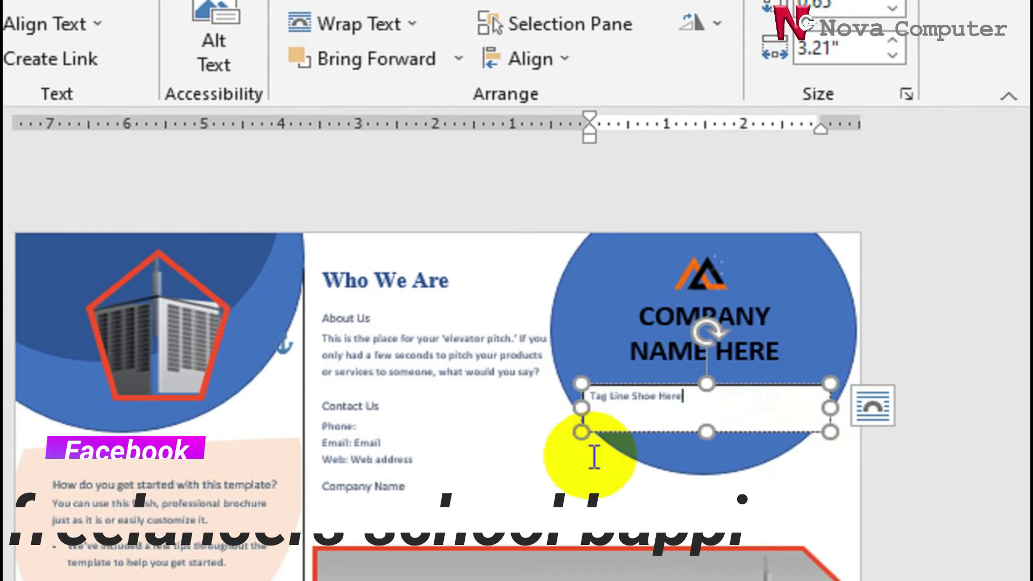
Step: Format the whole tag line text as 16 pt, bold and white
{"action": "triple_click", "coordinate": [630, 398]}
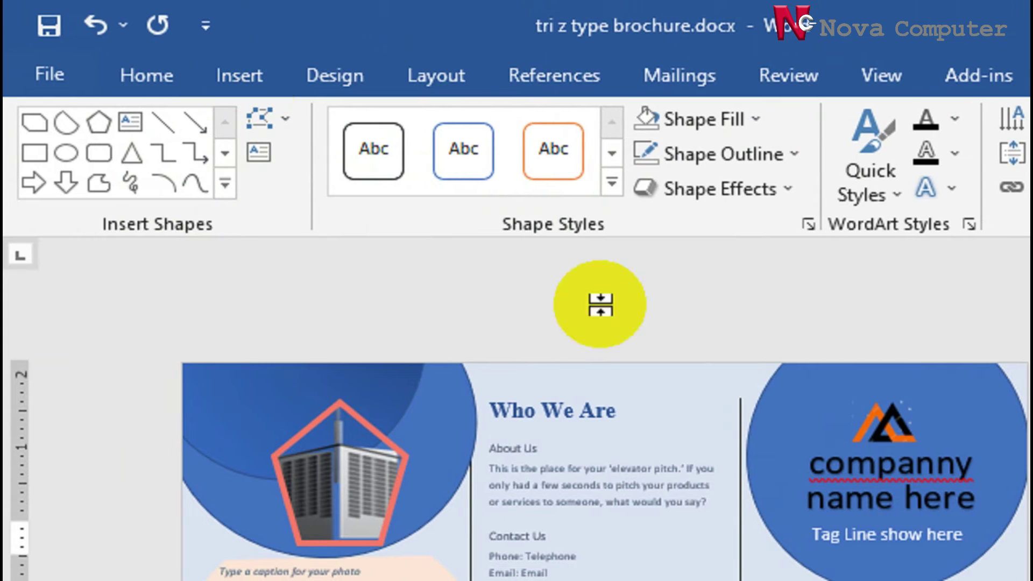
{"action": "left_click", "coordinate": [137, 86]}
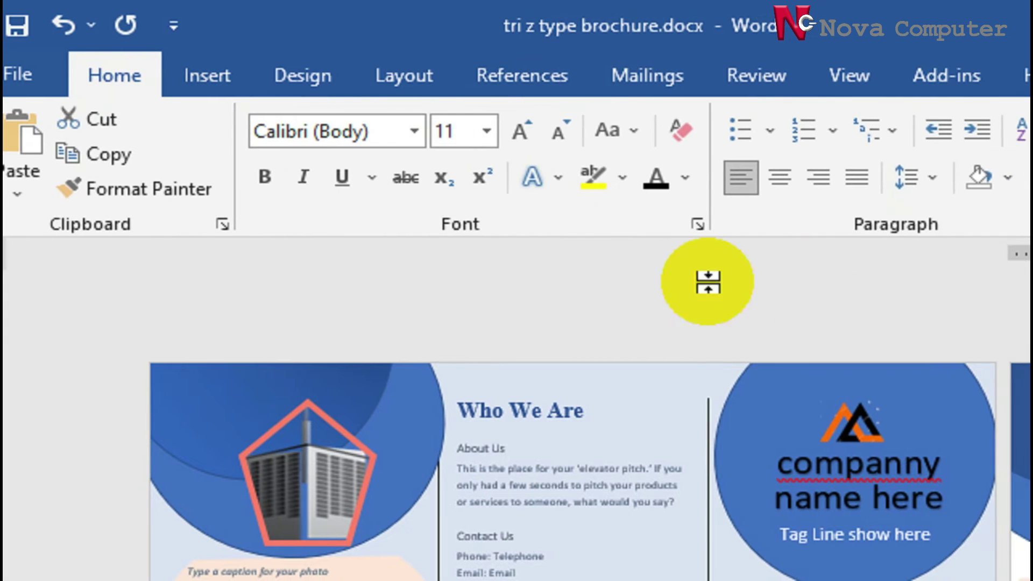
{"action": "left_click", "coordinate": [474, 130]}
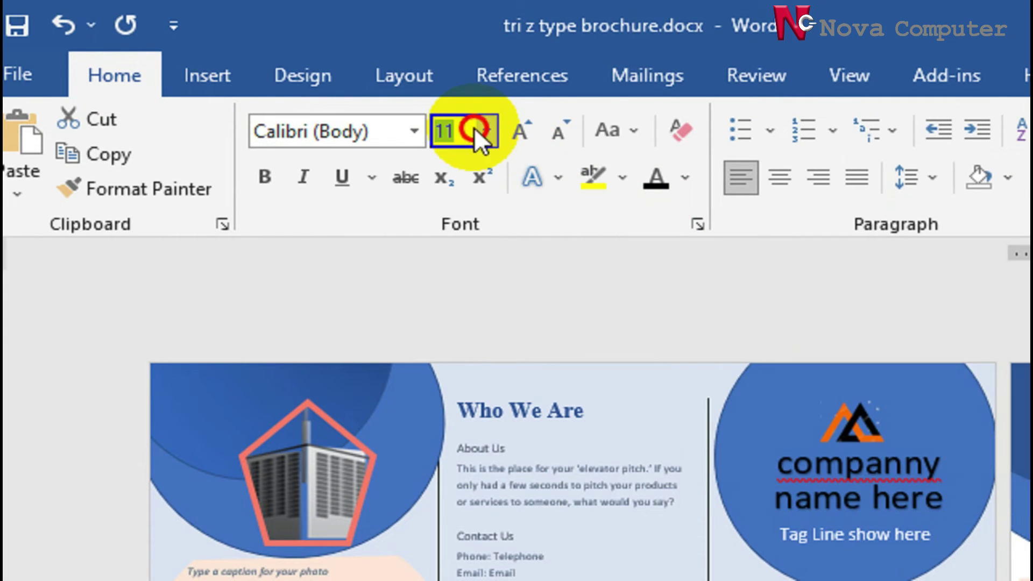
{"action": "left_click", "coordinate": [482, 131]}
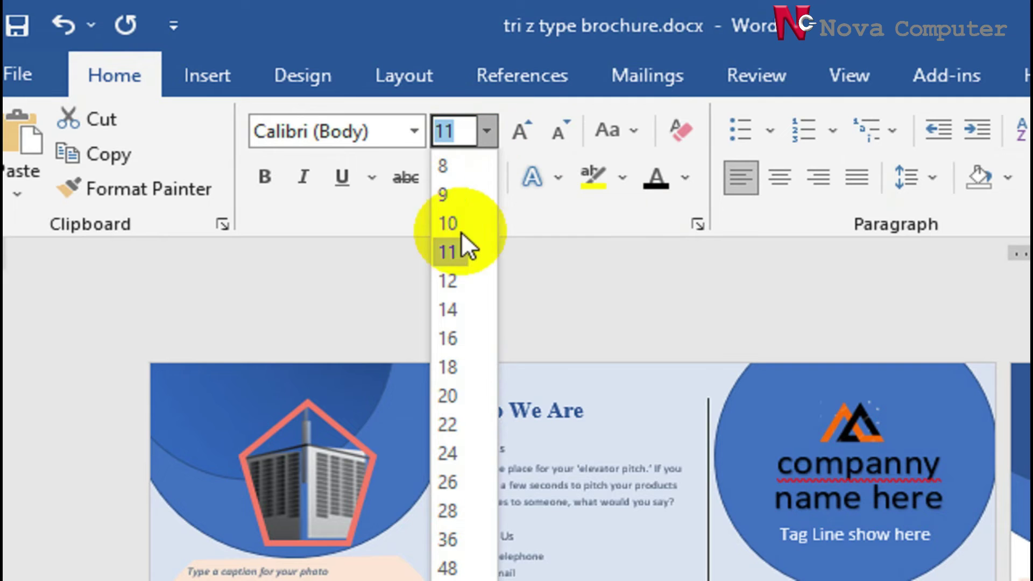
{"action": "left_click", "coordinate": [454, 337]}
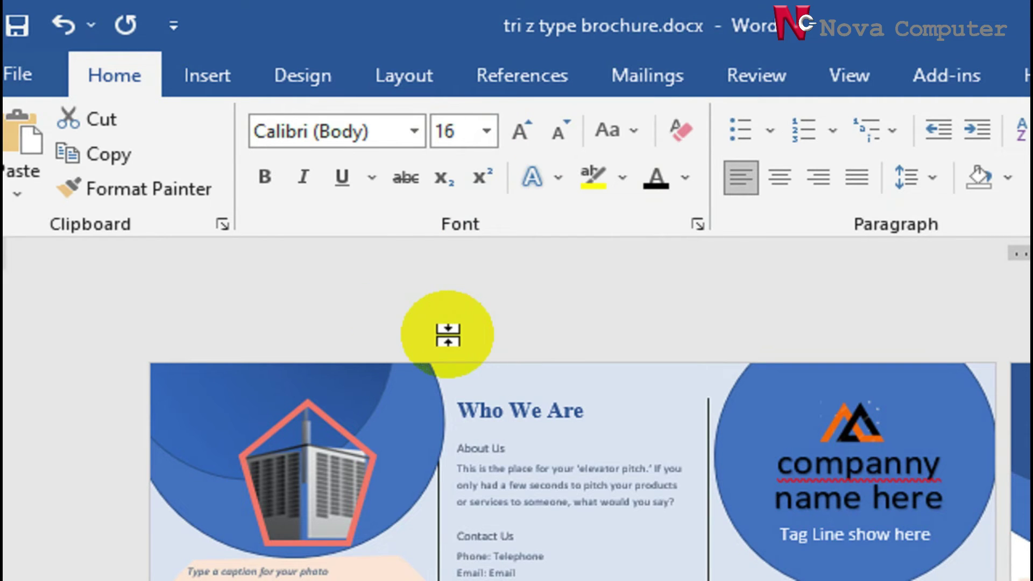
{"action": "left_click", "coordinate": [261, 173]}
{"action": "left_click", "coordinate": [688, 182]}
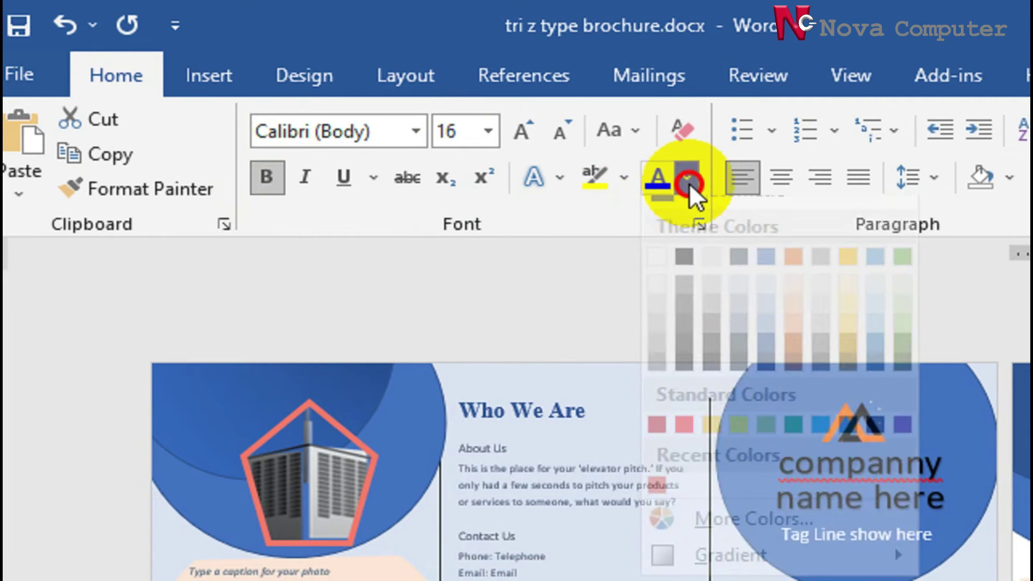
{"action": "left_click", "coordinate": [650, 283]}
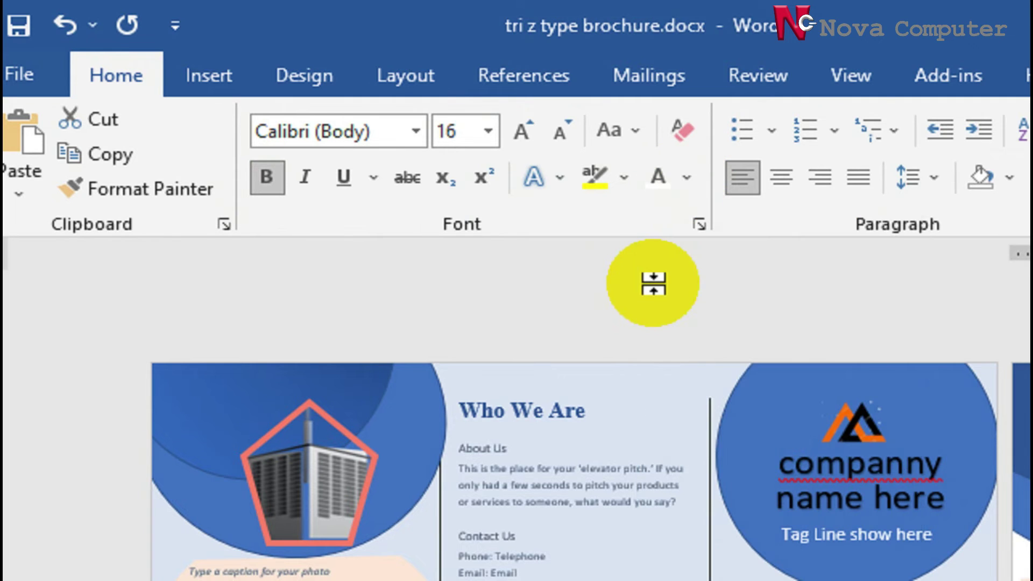
Step: Center the tag line and set its font size to 20 pt
{"action": "left_click", "coordinate": [785, 182]}
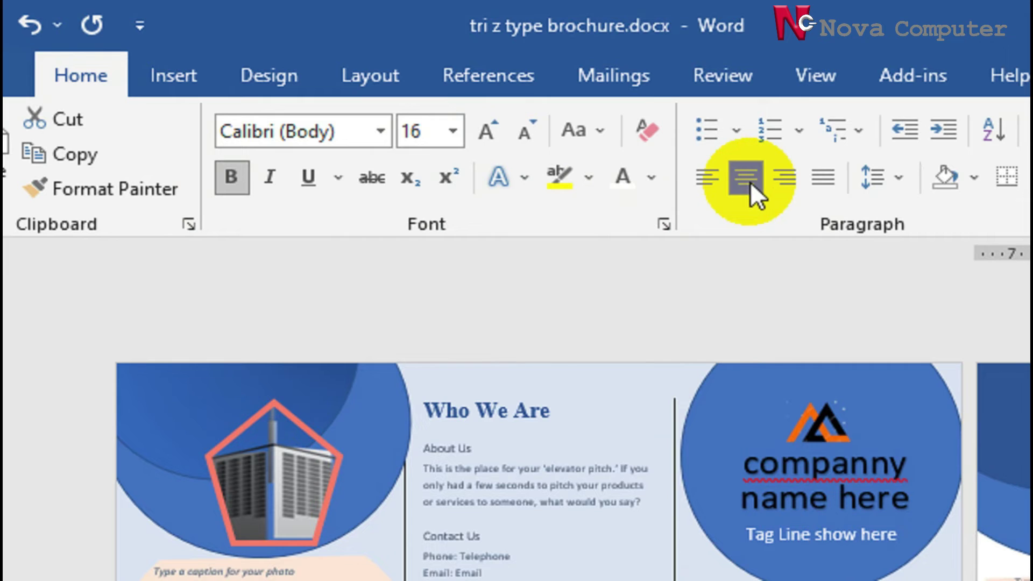
{"action": "left_click", "coordinate": [456, 131]}
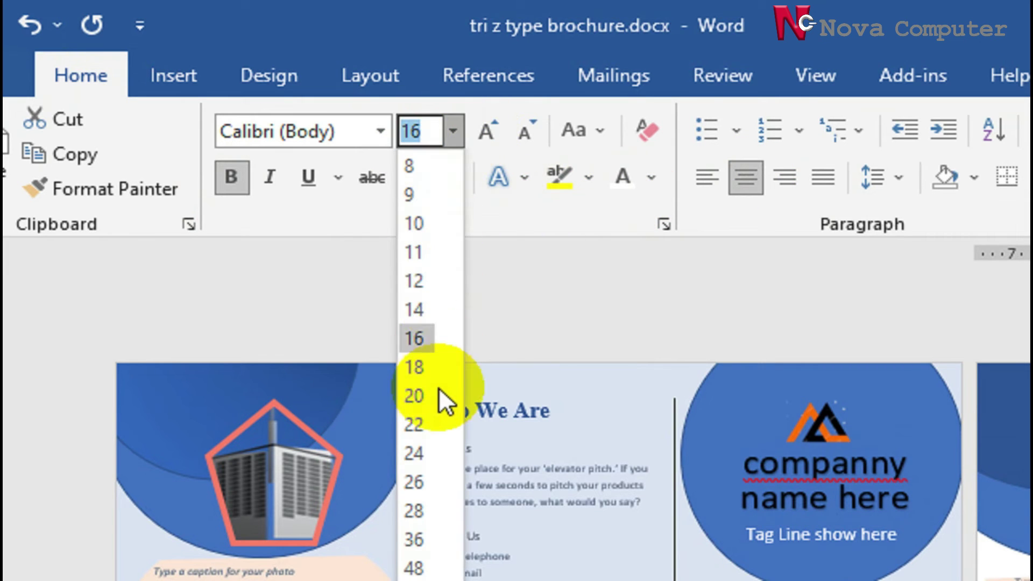
{"action": "left_click", "coordinate": [414, 397]}
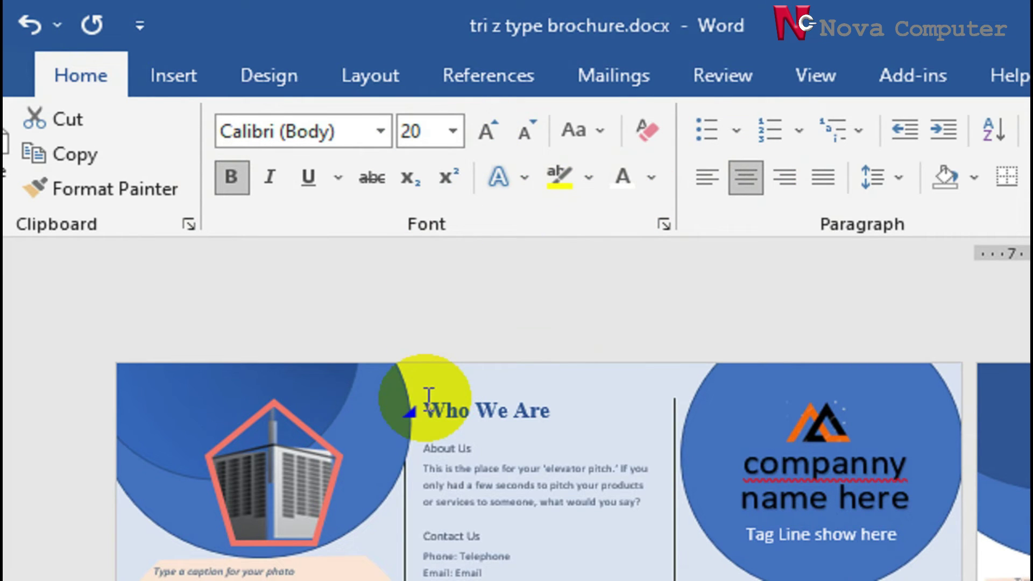
Step: Remove the tag line text box's fill and outline, and move it up directly under NAME HERE
{"action": "left_click", "coordinate": [952, 537]}
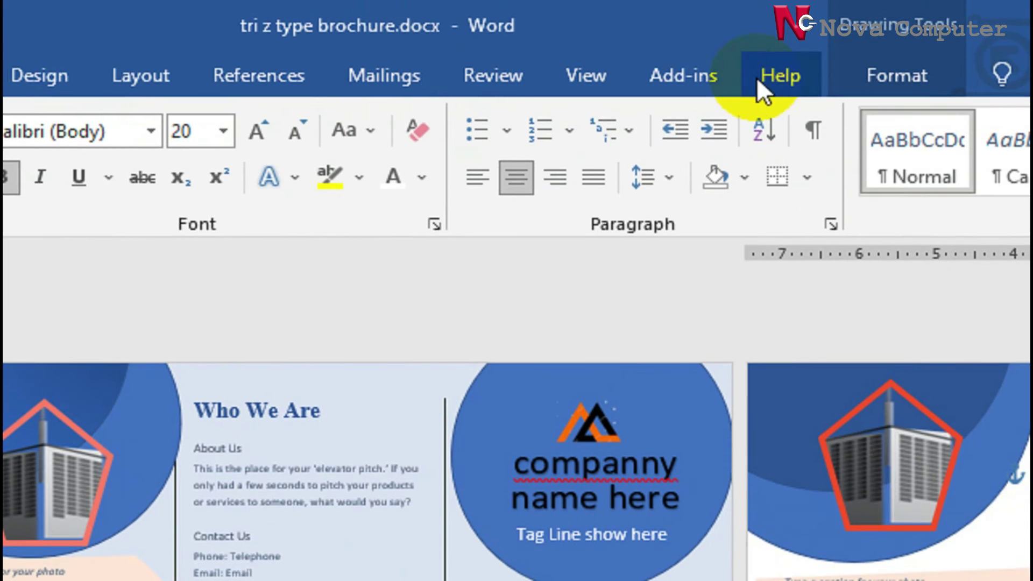
{"action": "left_click", "coordinate": [814, 78]}
{"action": "left_click", "coordinate": [343, 118]}
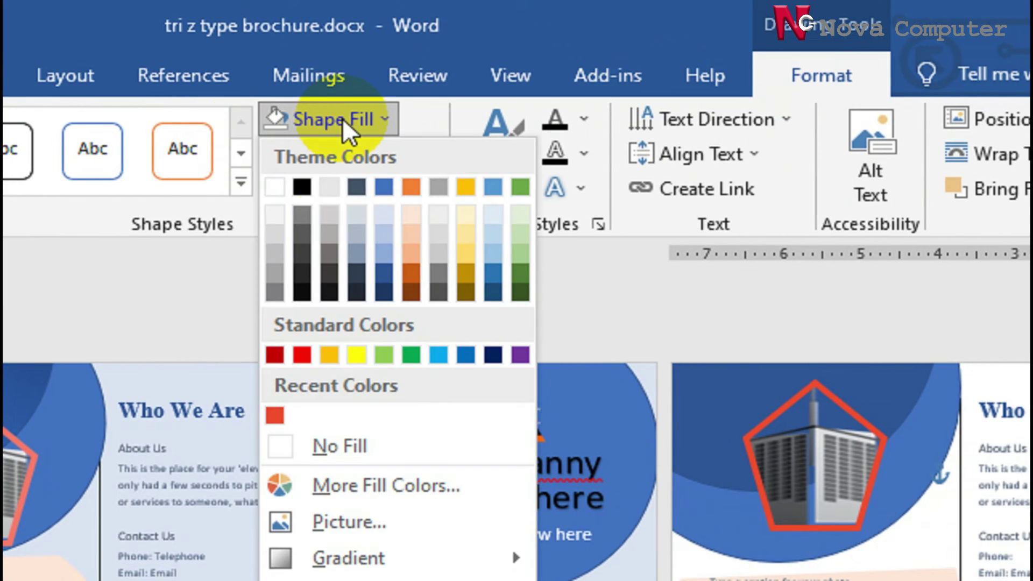
{"action": "left_click", "coordinate": [364, 428]}
{"action": "left_click", "coordinate": [363, 156]}
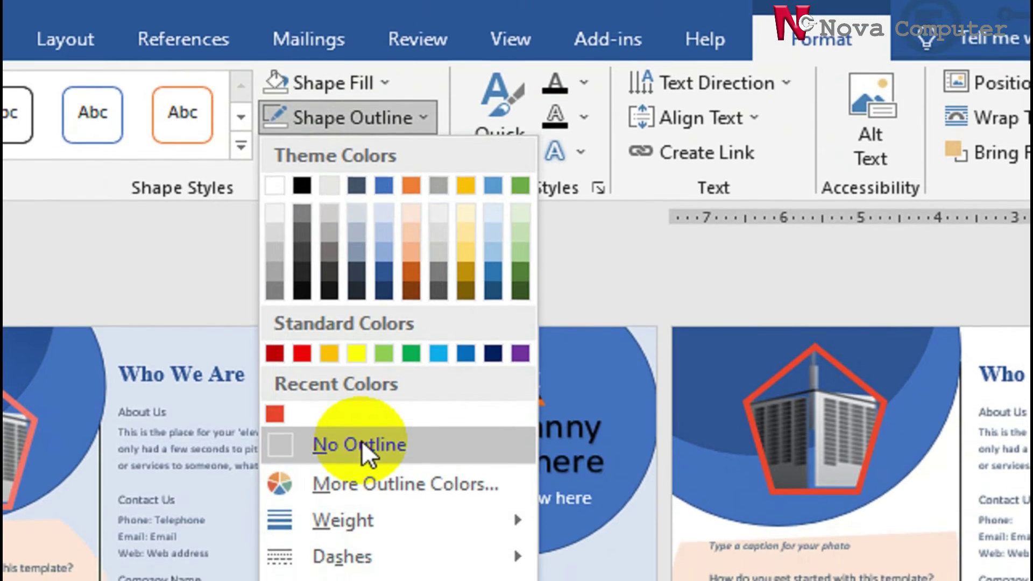
{"action": "left_click", "coordinate": [361, 465]}
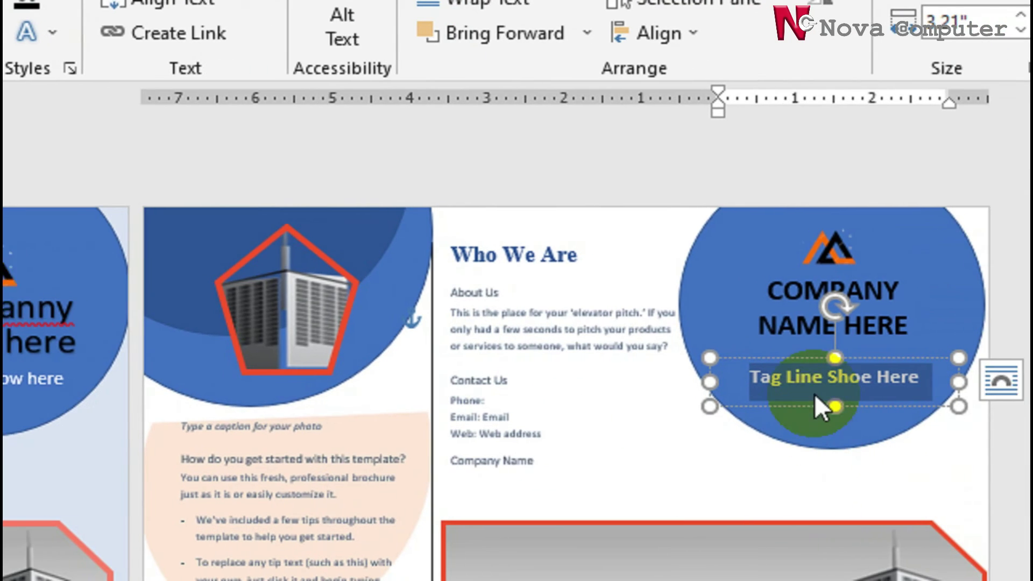
{"action": "left_click_drag", "start_coordinate": [770, 357], "coordinate": [770, 338]}
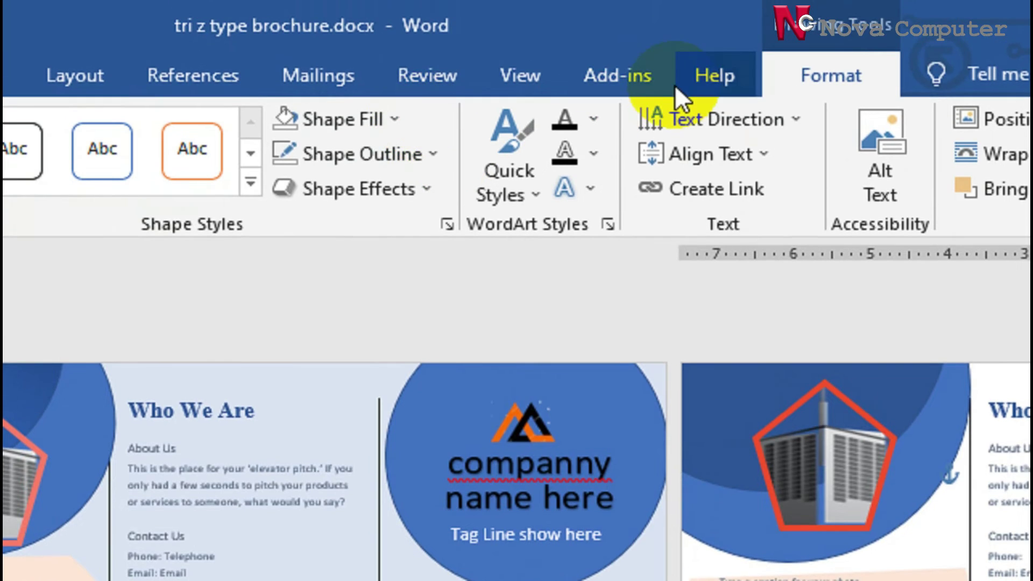
Step: Set the page color to the lightest tint of Blue, Accent 1
{"action": "left_click", "coordinate": [248, 84]}
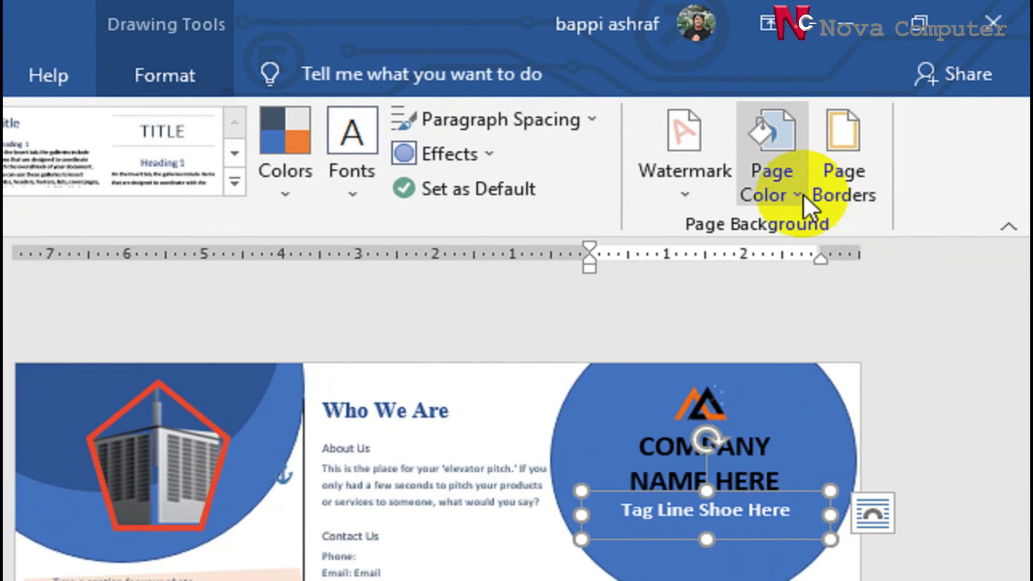
{"action": "left_click", "coordinate": [976, 194]}
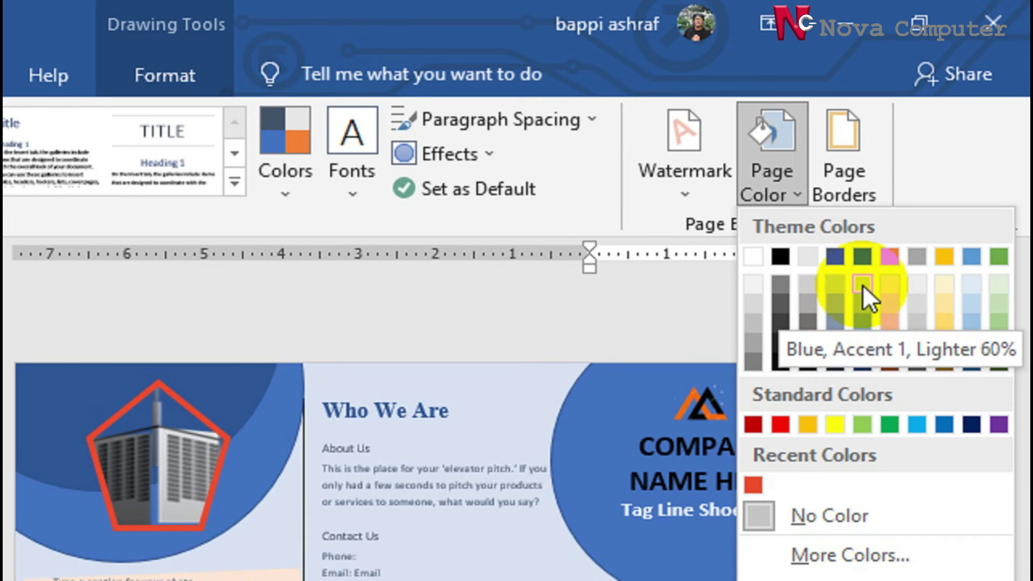
{"action": "left_click", "coordinate": [863, 285]}
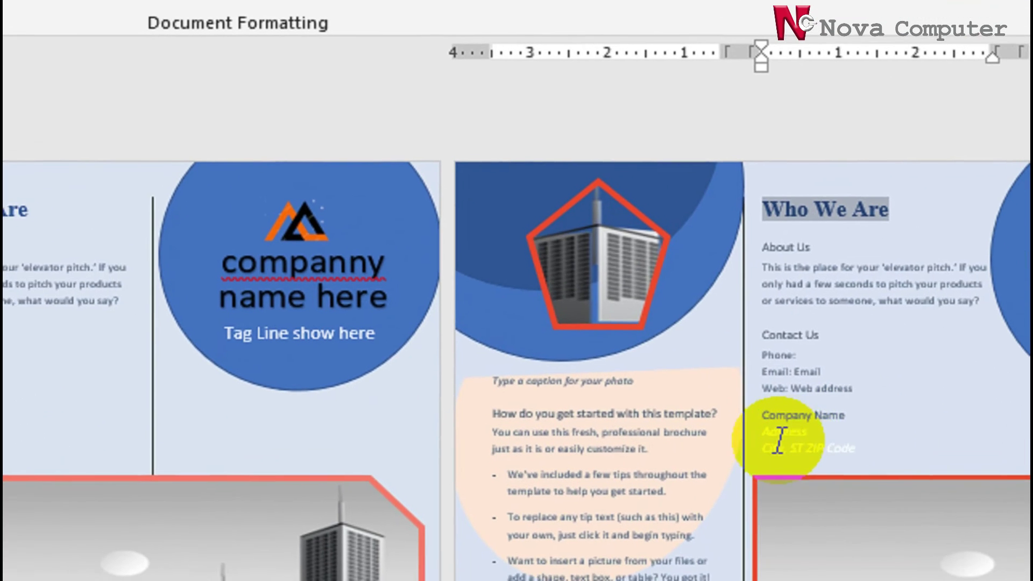
Step: Insert blank lines below the City, ST ZIP Code line in the second page's middle column
{"action": "left_click", "coordinate": [775, 435]}
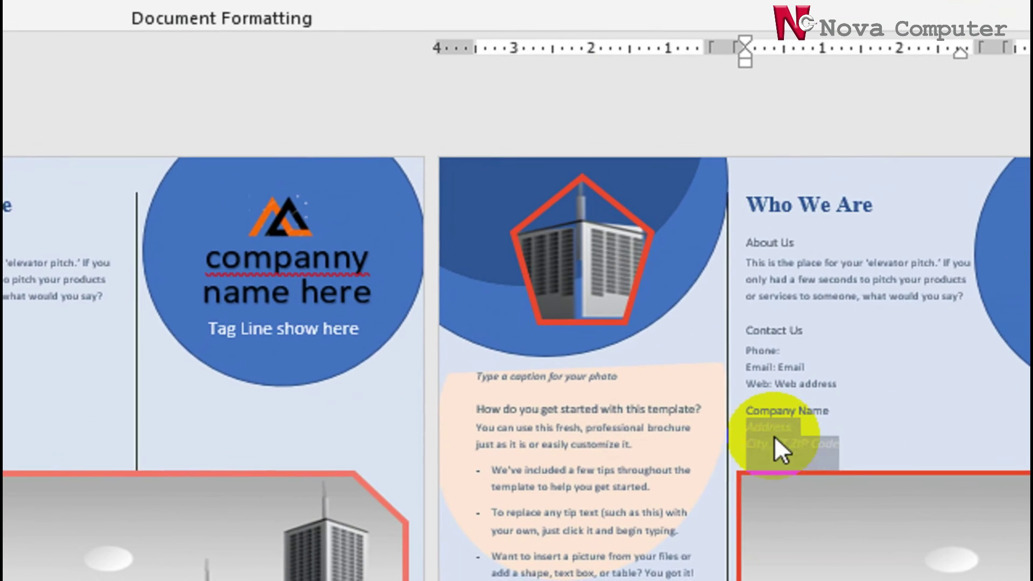
{"action": "left_click", "coordinate": [815, 441]}
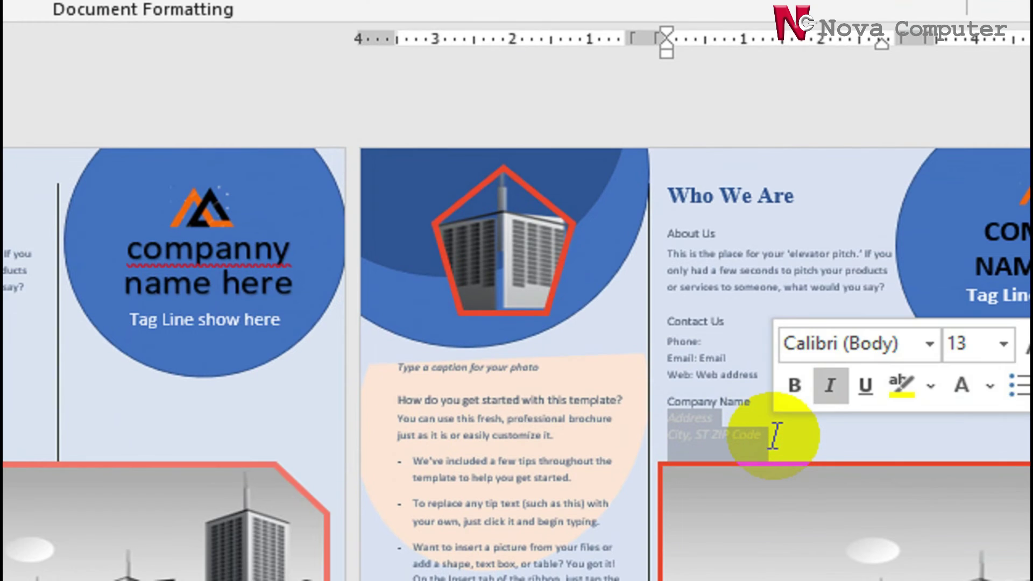
{"action": "left_click", "coordinate": [773, 436]}
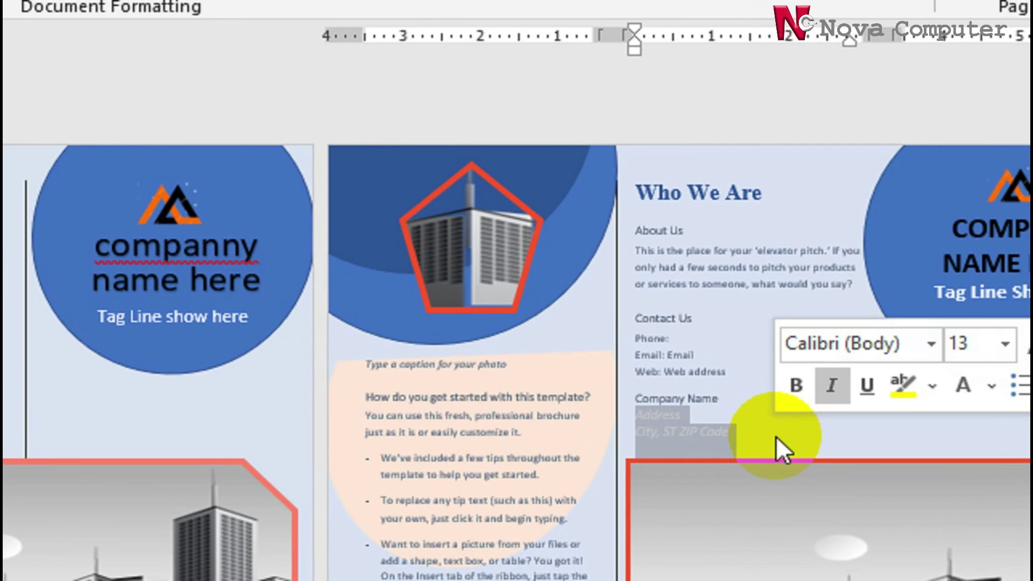
{"action": "left_click", "coordinate": [783, 450]}
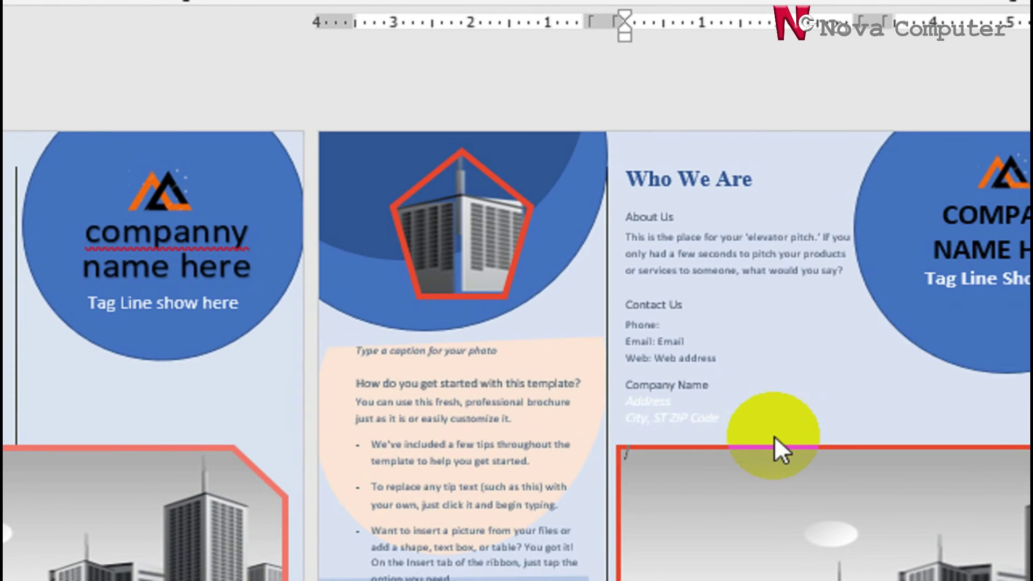
{"action": "key", "text": "Return"}
{"action": "key", "text": "Return"}
{"action": "key", "text": "Return"}
{"action": "key", "text": "Return"}
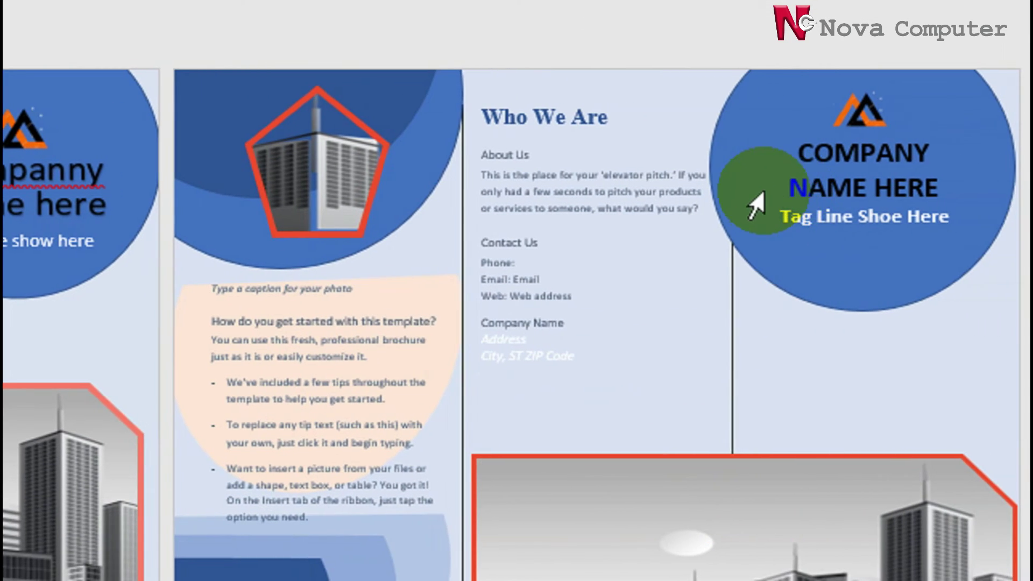
Step: Narrow the blue circle behind the company name from its left side so it clears the column divider line
{"action": "left_click", "coordinate": [756, 202]}
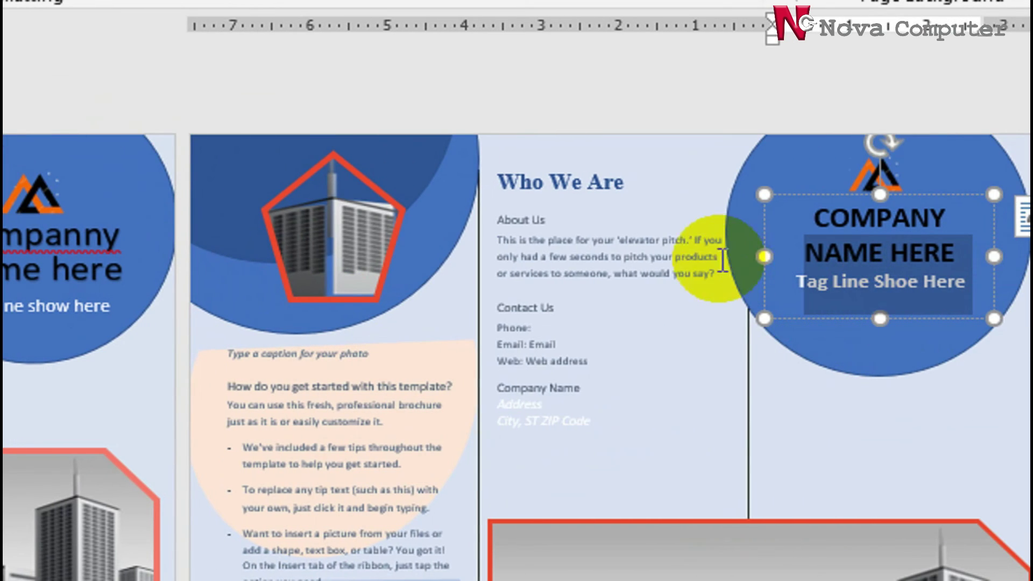
{"action": "left_click", "coordinate": [898, 231]}
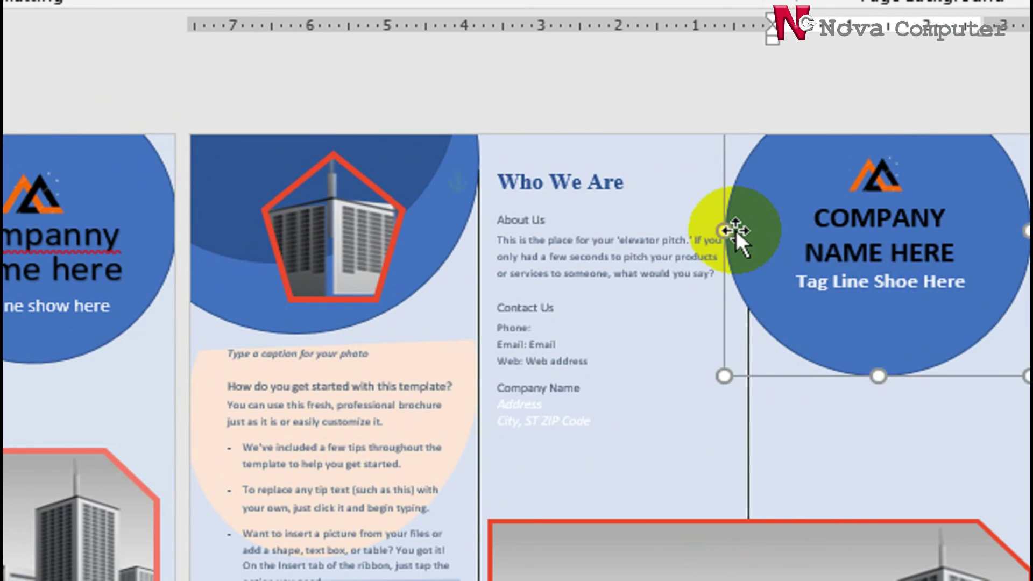
{"action": "left_click_drag", "start_coordinate": [735, 230], "coordinate": [758, 235]}
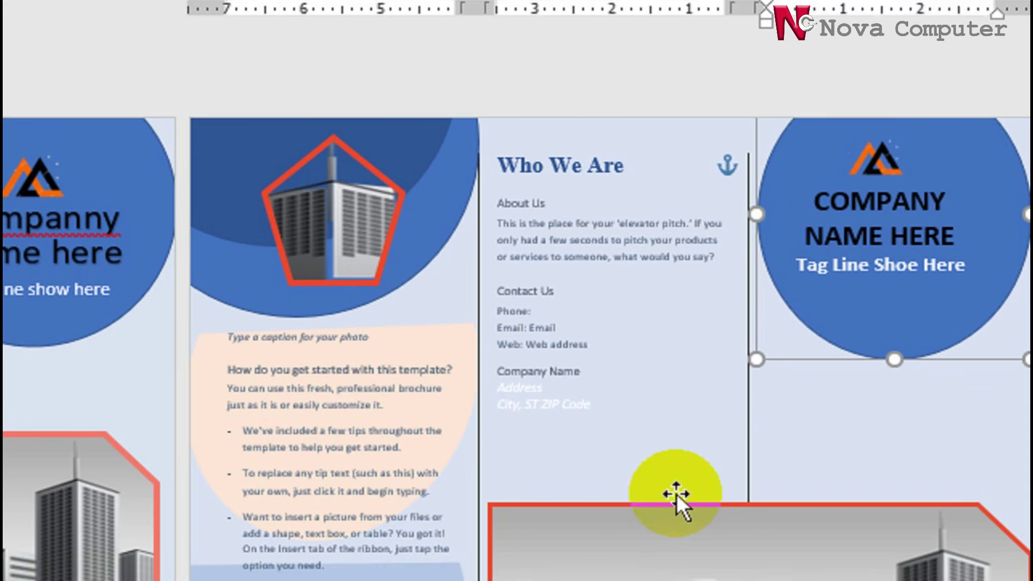
Step: Move the framed skyline picture up to just below the address lines on the second page
{"action": "left_click", "coordinate": [676, 522]}
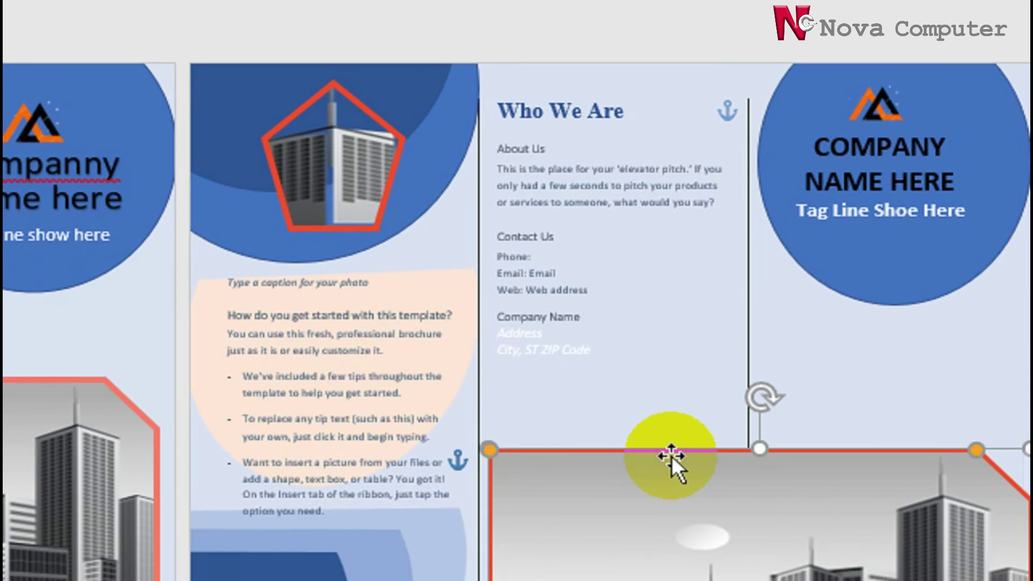
{"action": "mouse_move", "coordinate": [677, 426]}
{"action": "left_mouse_down"}
{"action": "mouse_move", "coordinate": [676, 344]}
{"action": "mouse_move", "coordinate": [676, 362]}
{"action": "left_mouse_up"}
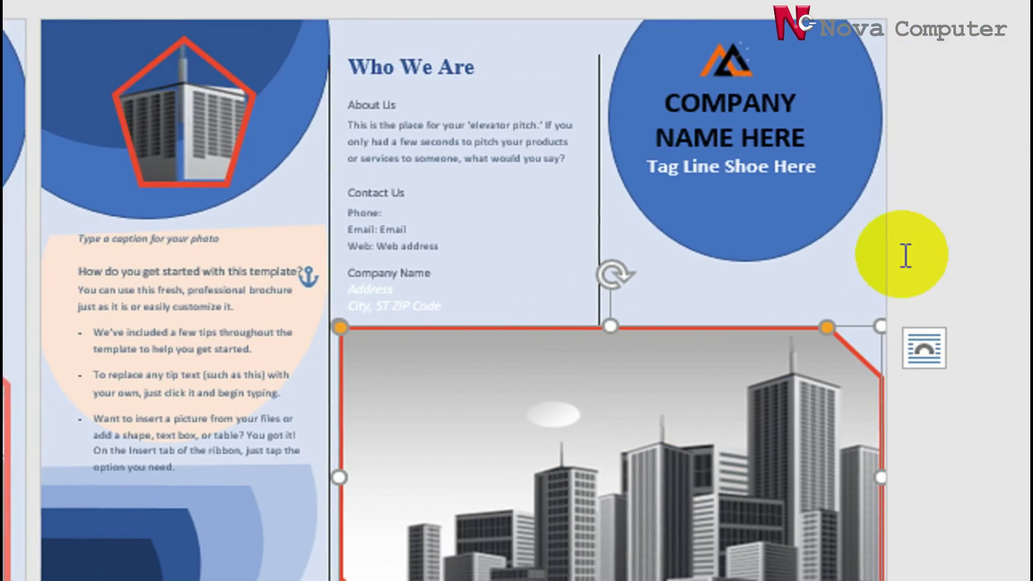
{"action": "left_click", "coordinate": [1032, 266]}
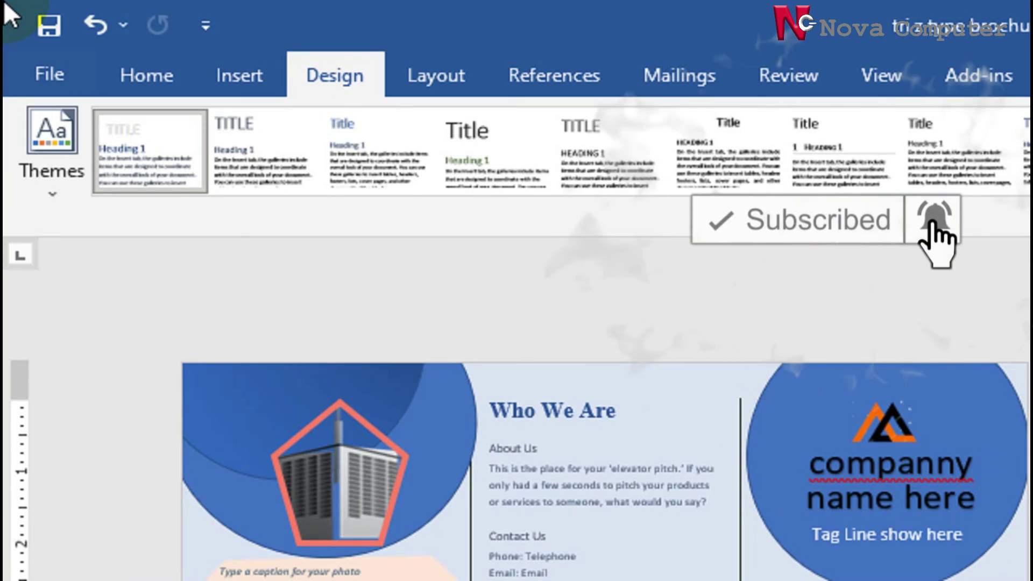
Step: Remove the line between the three columns throughout the whole document
{"action": "left_click", "coordinate": [444, 78]}
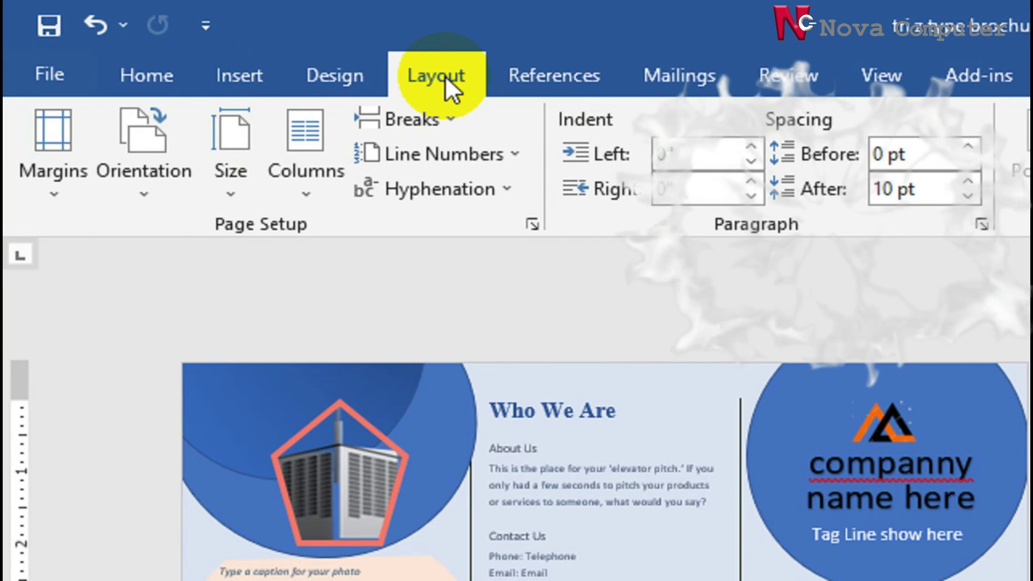
{"action": "left_click", "coordinate": [303, 188]}
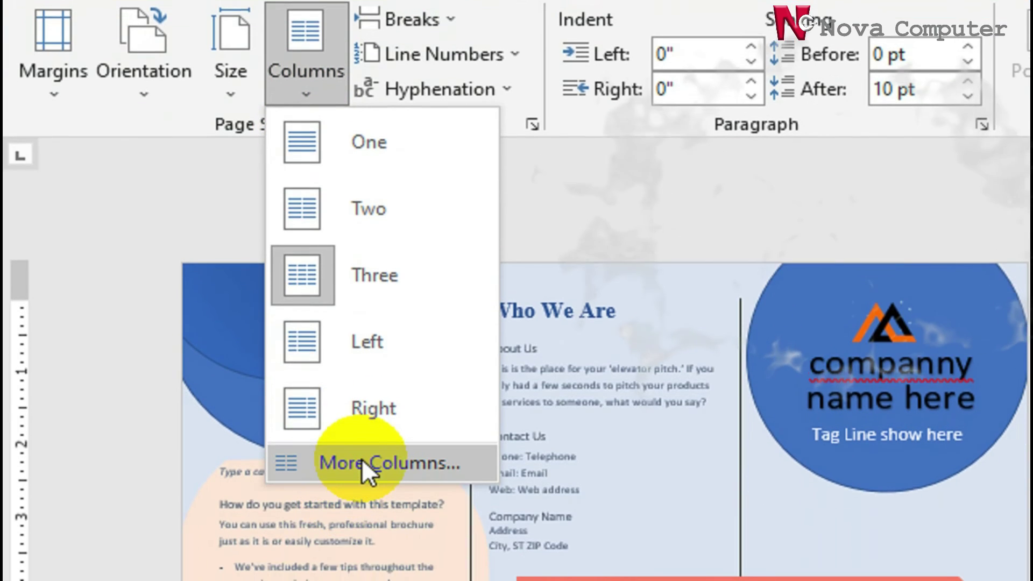
{"action": "left_click", "coordinate": [362, 459]}
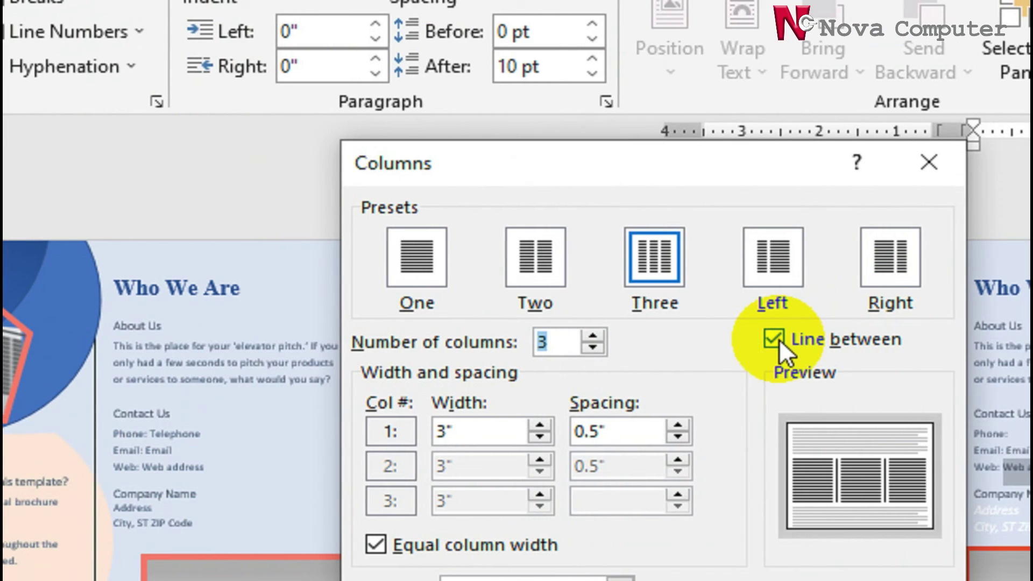
{"action": "left_click", "coordinate": [774, 339]}
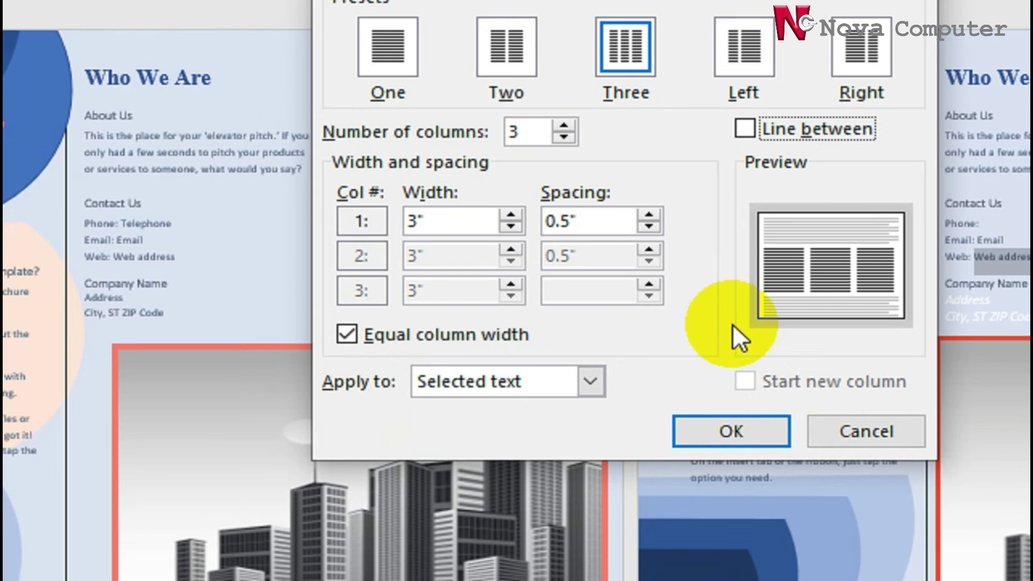
{"action": "left_click", "coordinate": [590, 382]}
{"action": "left_click", "coordinate": [537, 437]}
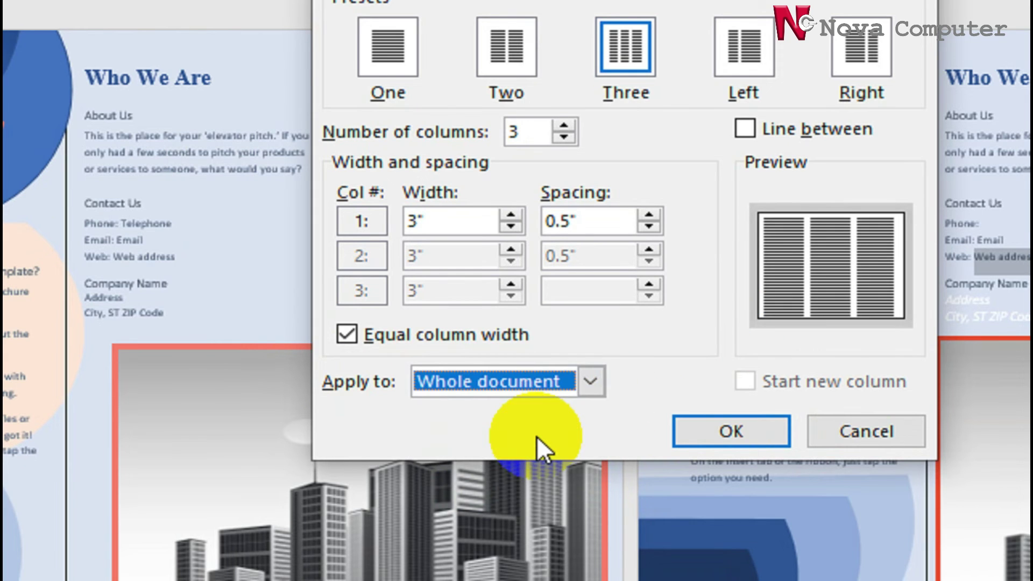
{"action": "left_click", "coordinate": [744, 436]}
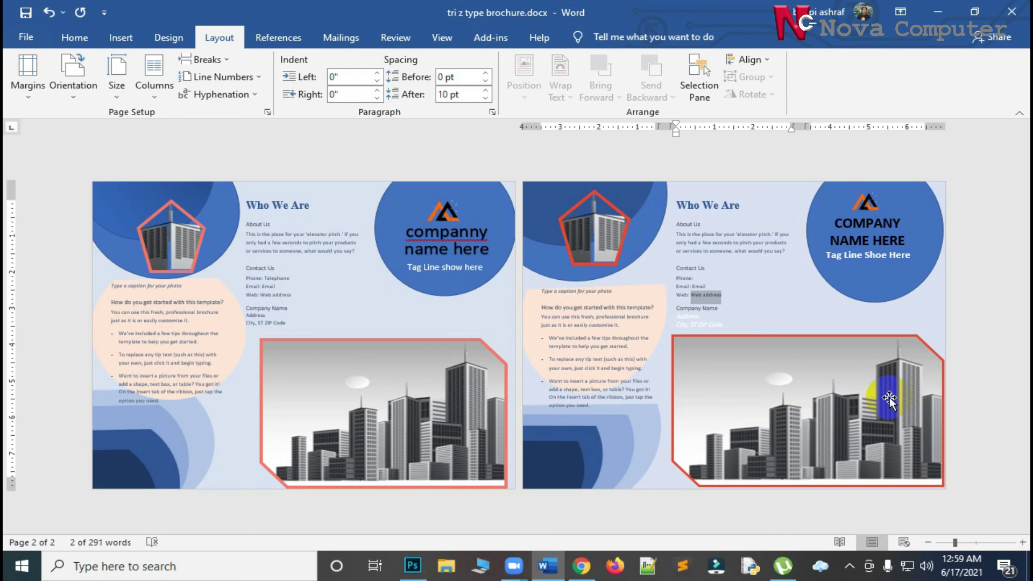
Step: Save the finished brochure document and close it
{"action": "key", "text": "ctrl+s"}
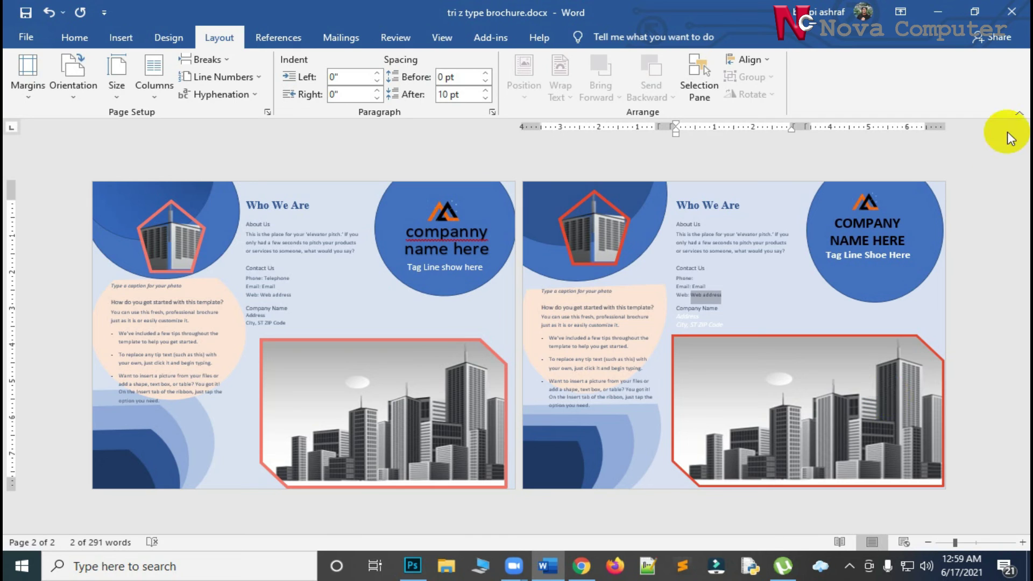
{"action": "left_click", "coordinate": [1011, 11]}
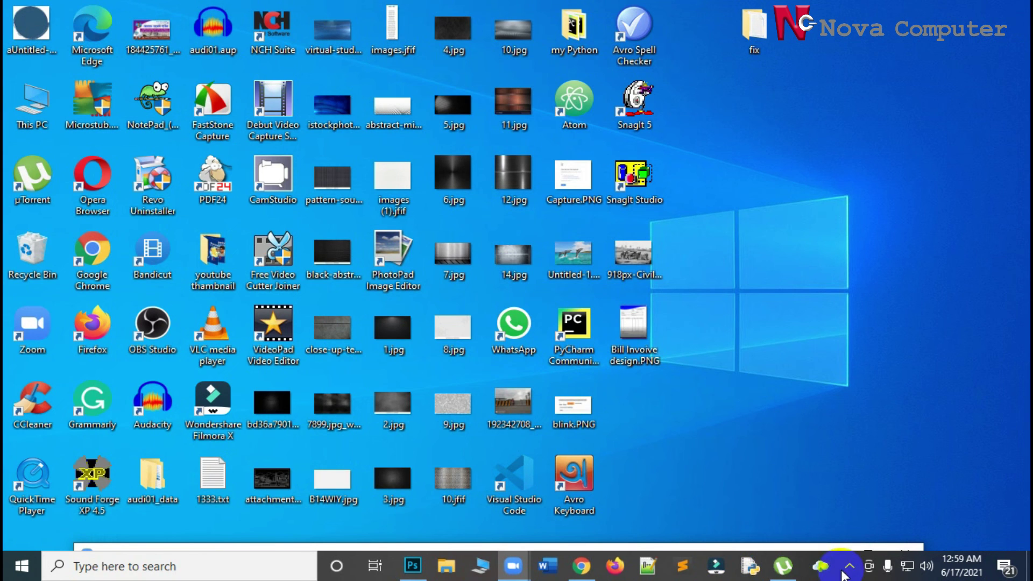
{"action": "left_click", "coordinate": [849, 566]}
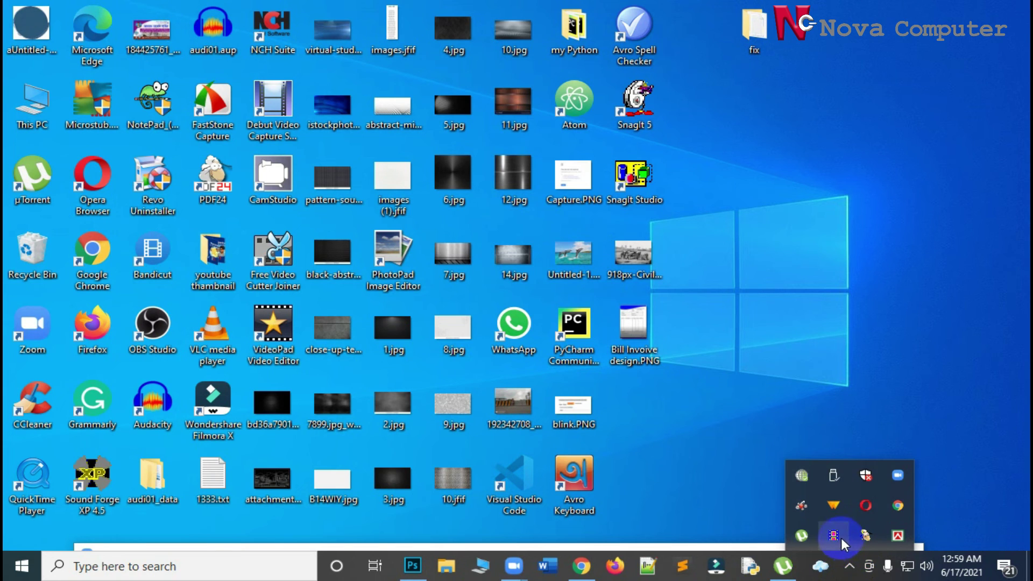